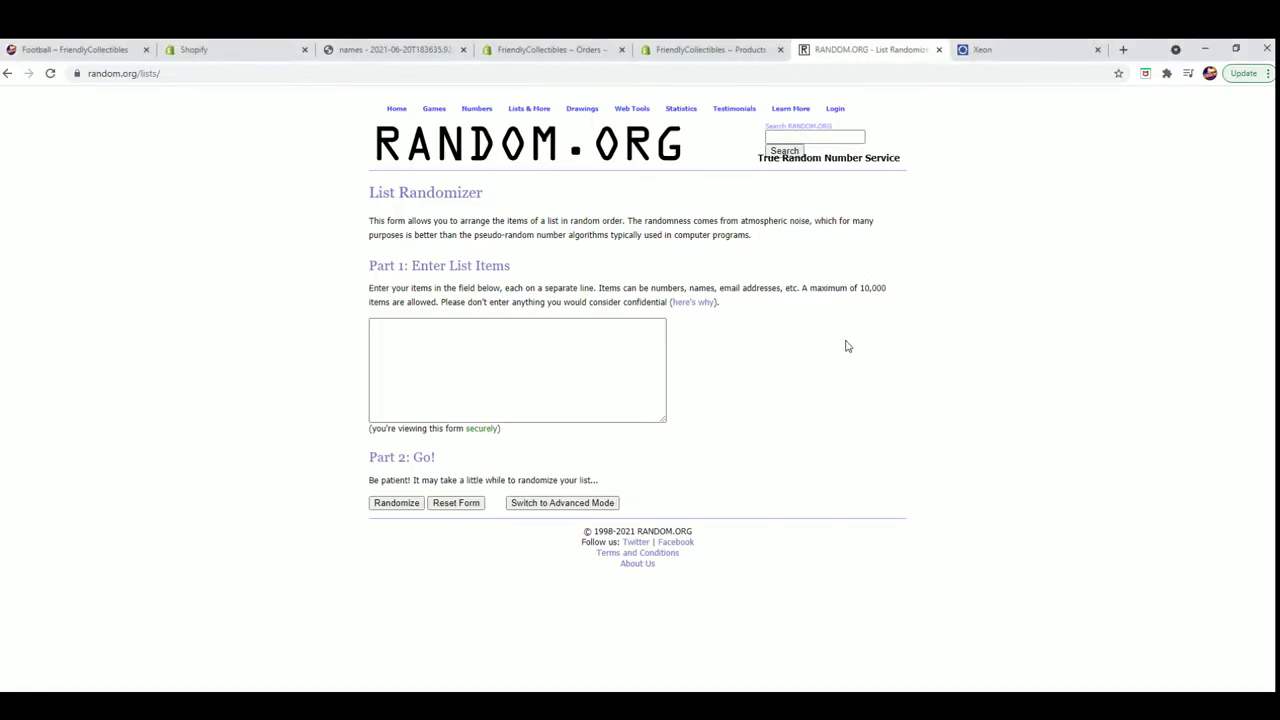
Zoom the List Randomizer page to 175% and bring up the Notepad list beside it in a narrower window
{"action": "key", "text": "ctrl+plus"}
{"action": "key", "text": "ctrl+plus"}
{"action": "key", "text": "ctrl+plus"}
{"action": "key", "text": "ctrl+plus"}
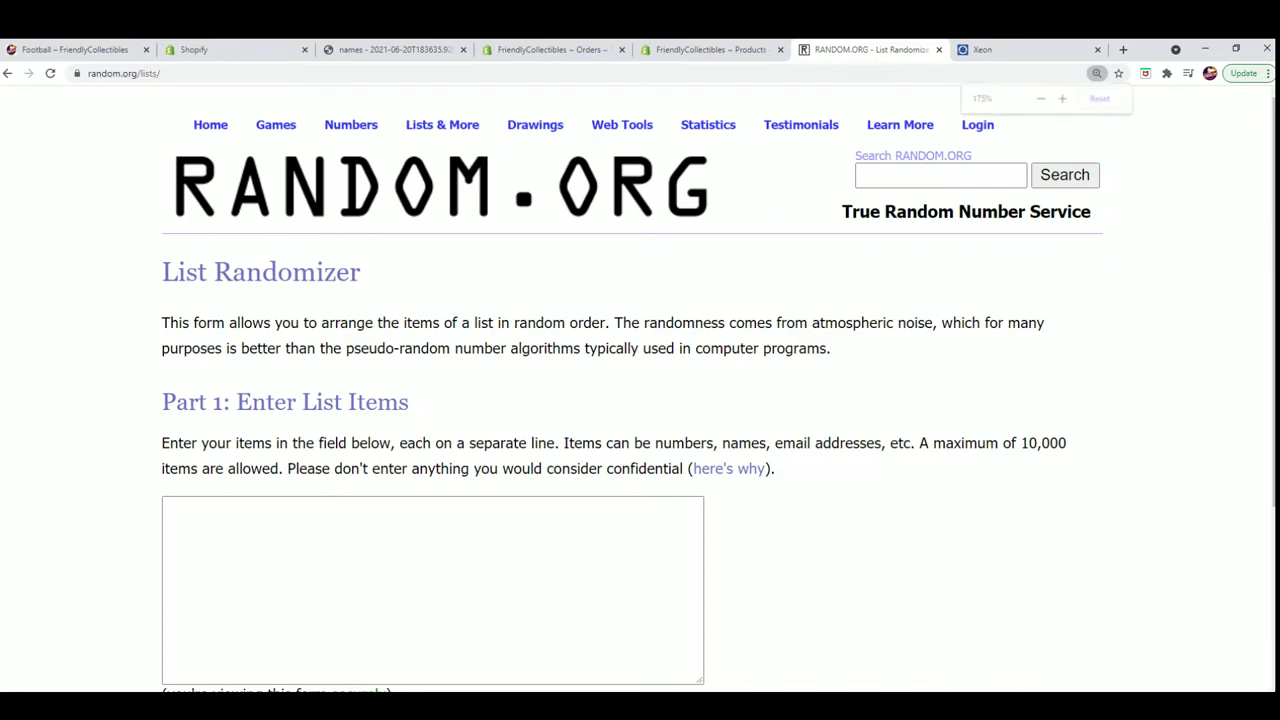
{"action": "left_click_drag", "start_coordinate": [1279, 214], "coordinate": [873, 112]}
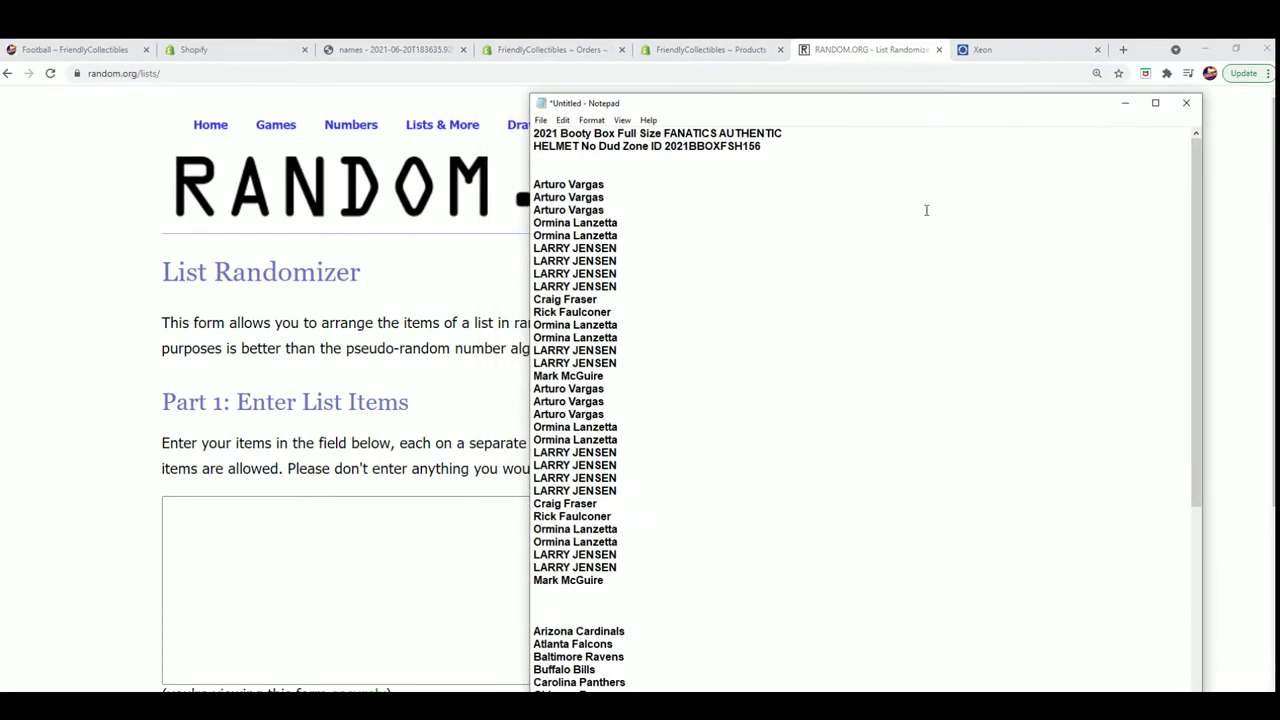
{"action": "left_click_drag", "start_coordinate": [1202, 410], "coordinate": [781, 455]}
Copy the complete block of owner names from the Notepad list, leaving out the heading and the team names
{"action": "left_click_drag", "start_coordinate": [600, 593], "coordinate": [533, 350]}
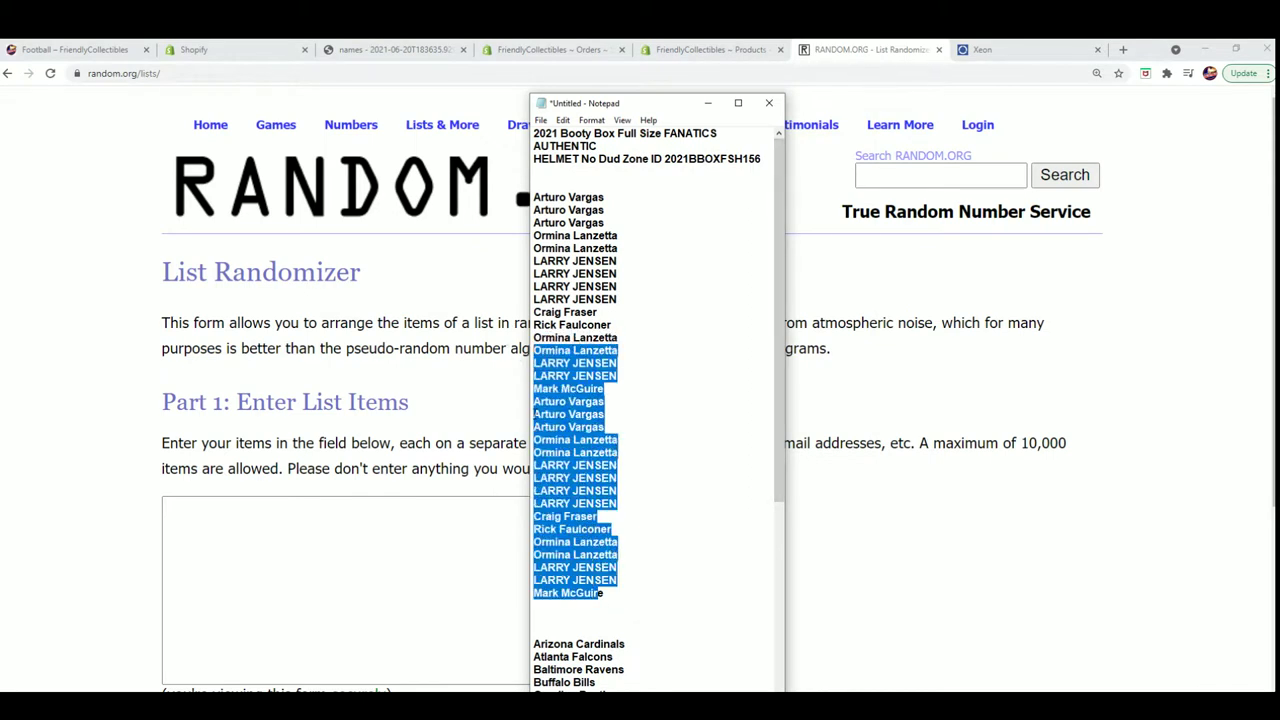
{"action": "left_click_drag", "start_coordinate": [608, 596], "coordinate": [497, 200]}
{"action": "left_click", "coordinate": [543, 231]}
{"action": "right_click", "coordinate": [543, 231]}
{"action": "left_click", "coordinate": [466, 268]}
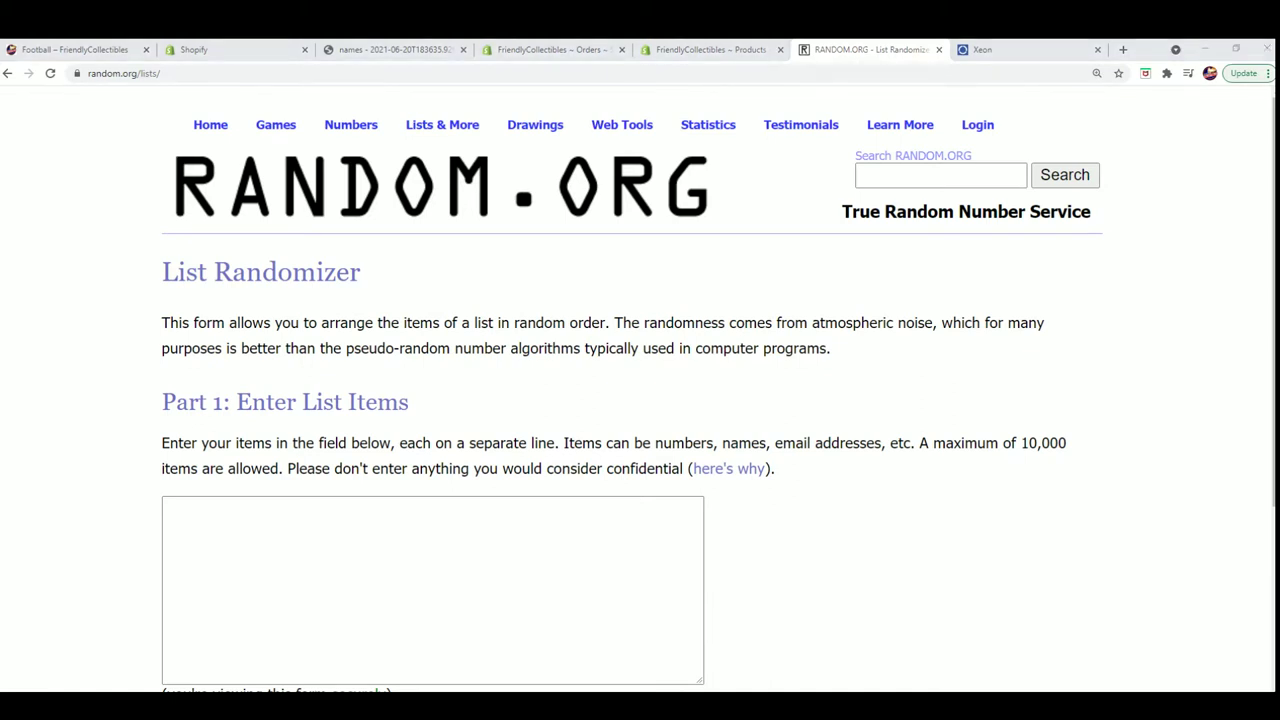
{"action": "key", "text": "alt+Tab"}
{"action": "right_click", "coordinate": [577, 352]}
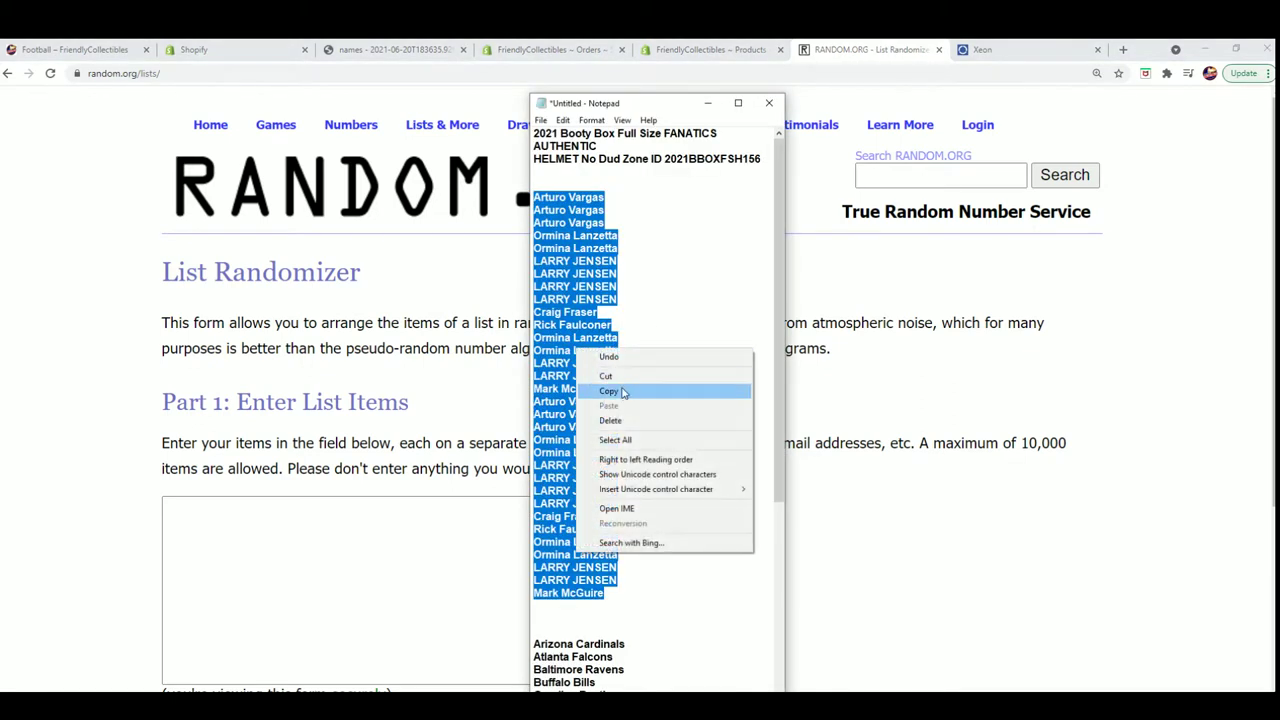
{"action": "left_click", "coordinate": [620, 392]}
Paste the copied owner names into the empty list items field of the List Randomizer
{"action": "left_click", "coordinate": [400, 537]}
{"action": "right_click", "coordinate": [212, 512]}
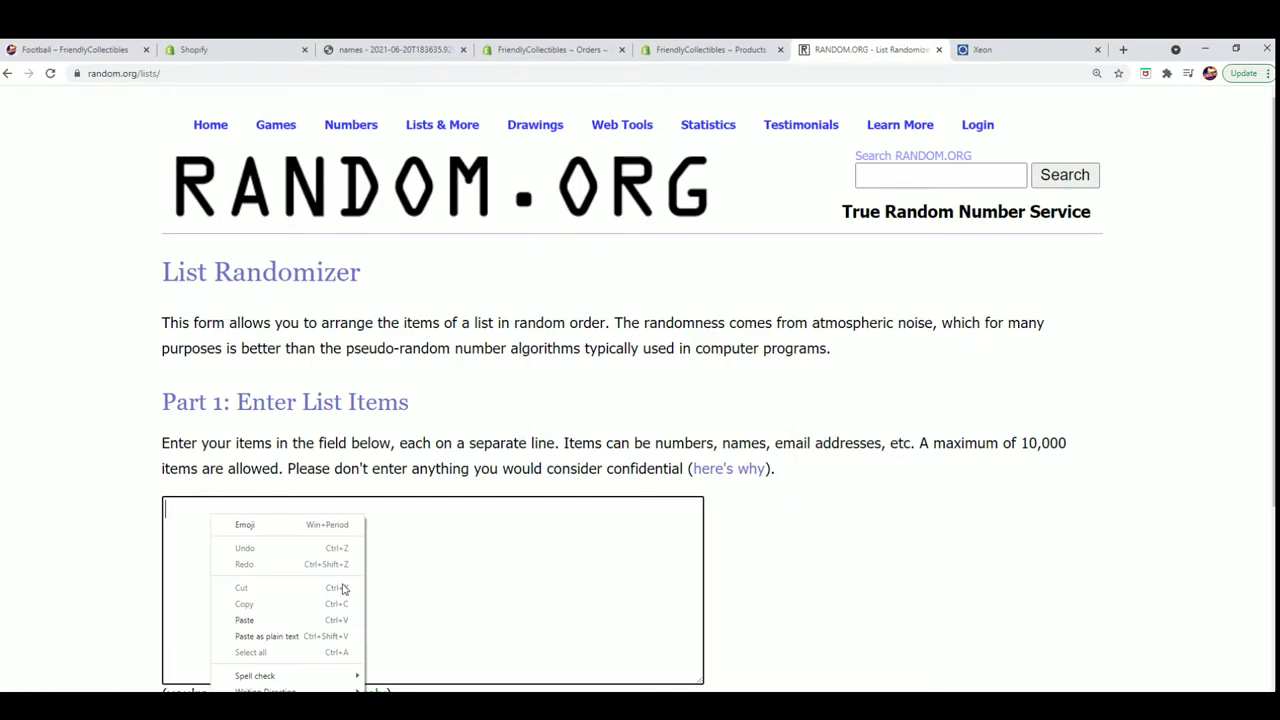
{"action": "left_click", "coordinate": [286, 621]}
Randomize the list of owner names seven times in a row
{"action": "scroll", "coordinate": [934, 623], "scroll_direction": "down", "scroll_amount": 3}
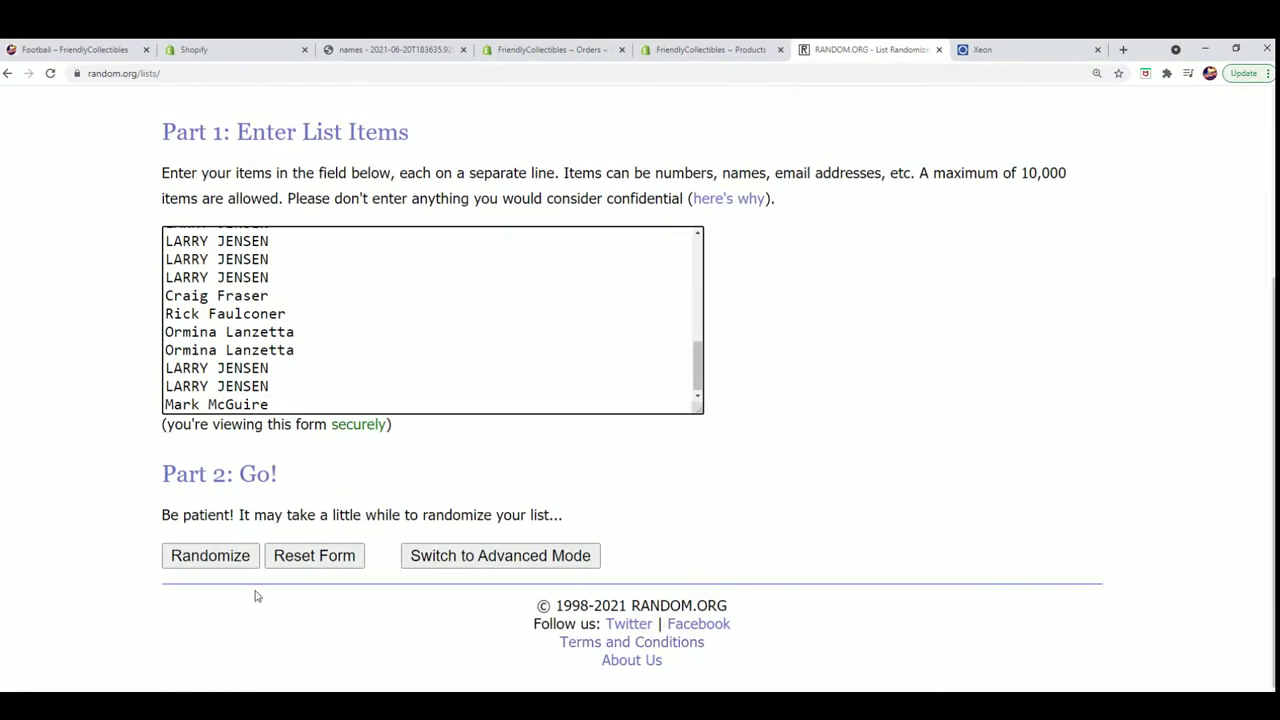
{"action": "left_click", "coordinate": [205, 556]}
{"action": "scroll", "coordinate": [184, 625], "scroll_direction": "down", "scroll_amount": 5}
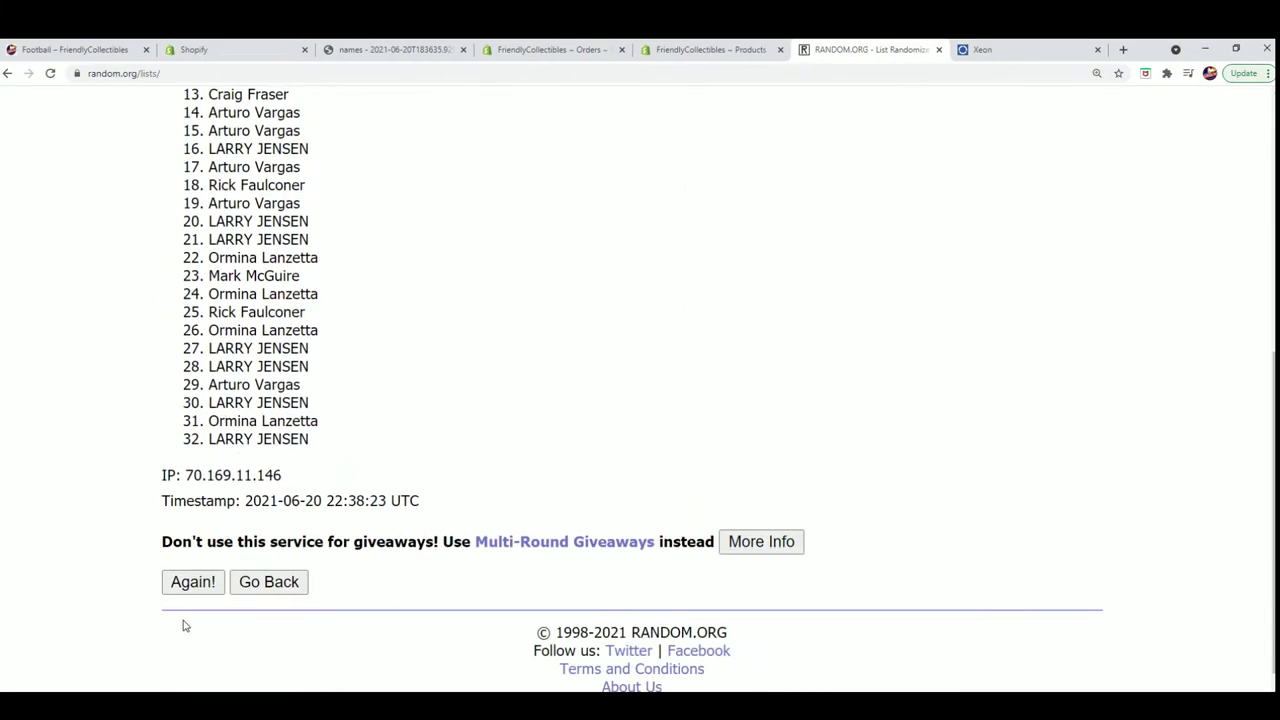
{"action": "left_click", "coordinate": [189, 562]}
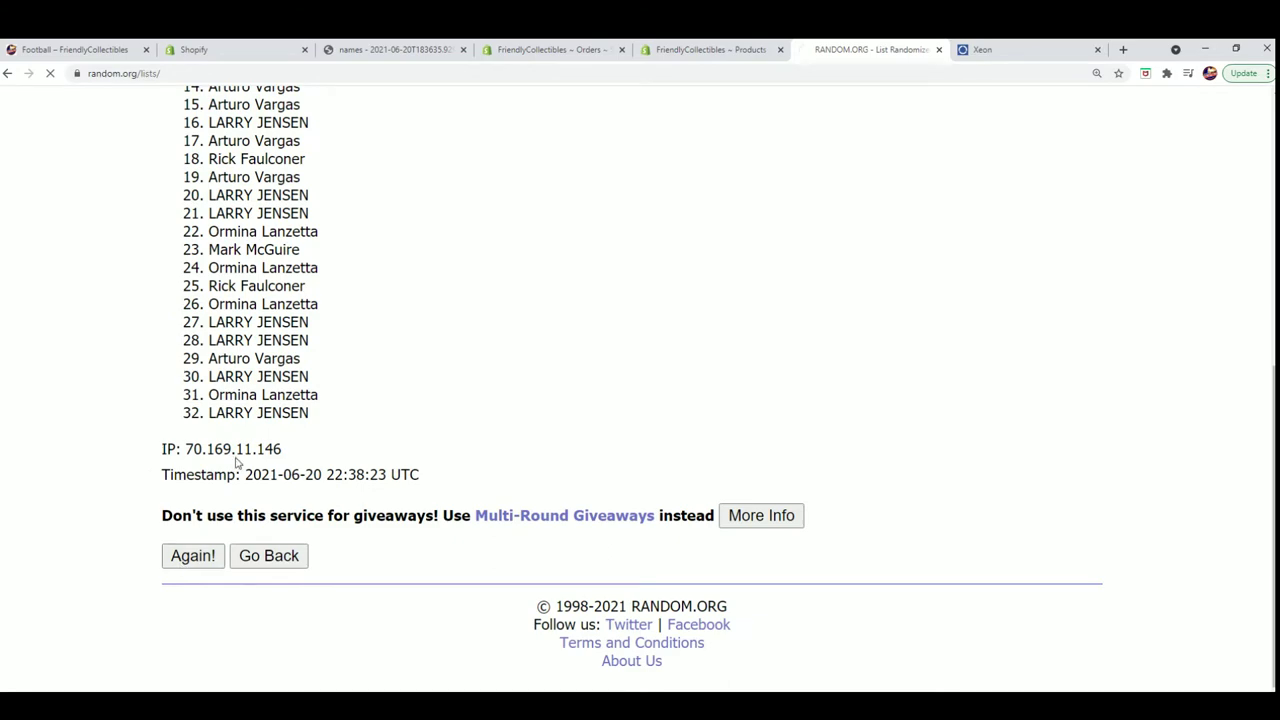
{"action": "left_click", "coordinate": [187, 563]}
{"action": "scroll", "coordinate": [190, 572], "scroll_direction": "down", "scroll_amount": 5}
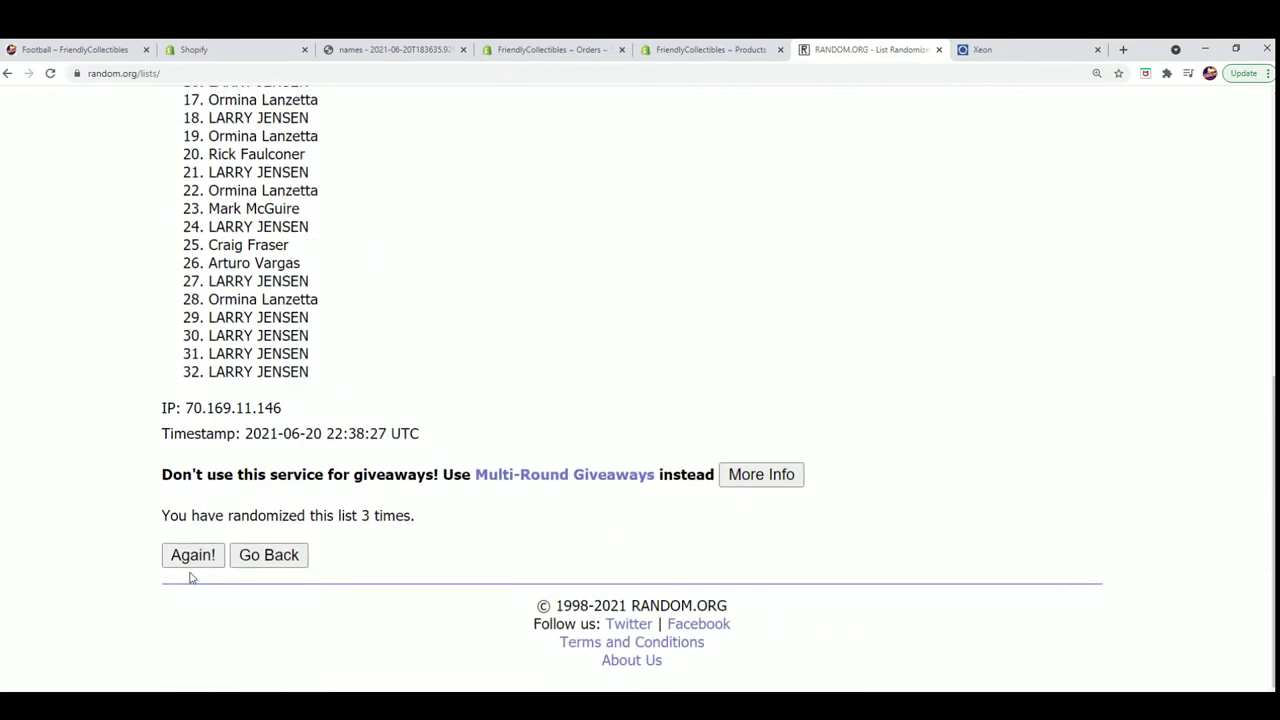
{"action": "left_click", "coordinate": [186, 558]}
{"action": "scroll", "coordinate": [195, 560], "scroll_direction": "down", "scroll_amount": 5}
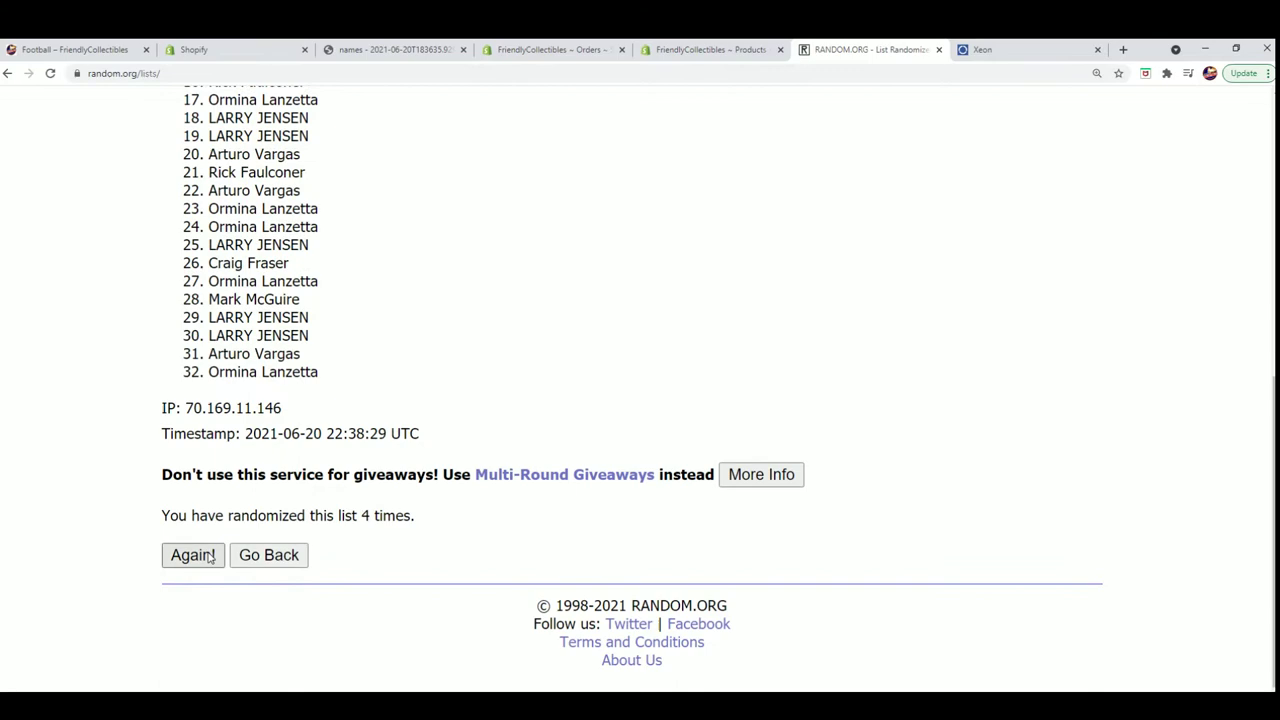
{"action": "left_click", "coordinate": [200, 558]}
{"action": "scroll", "coordinate": [198, 562], "scroll_direction": "down", "scroll_amount": 5}
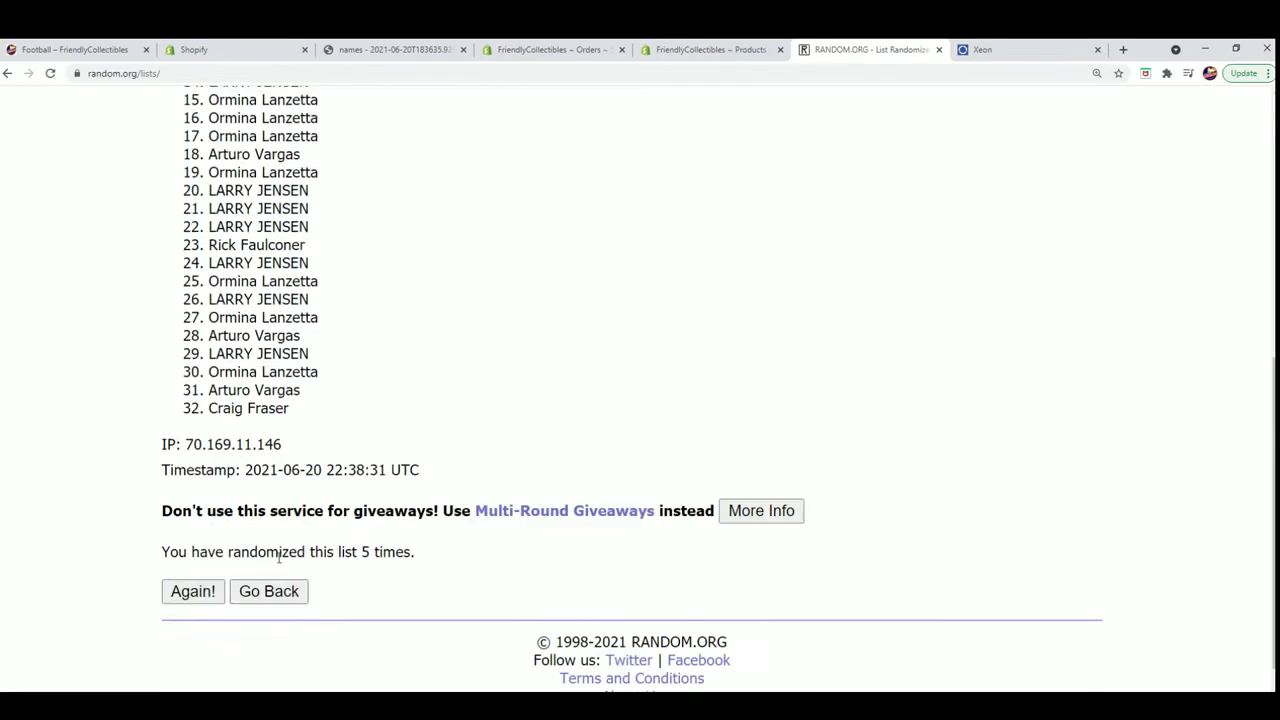
{"action": "left_click", "coordinate": [193, 558]}
{"action": "scroll", "coordinate": [340, 531], "scroll_direction": "down", "scroll_amount": 5}
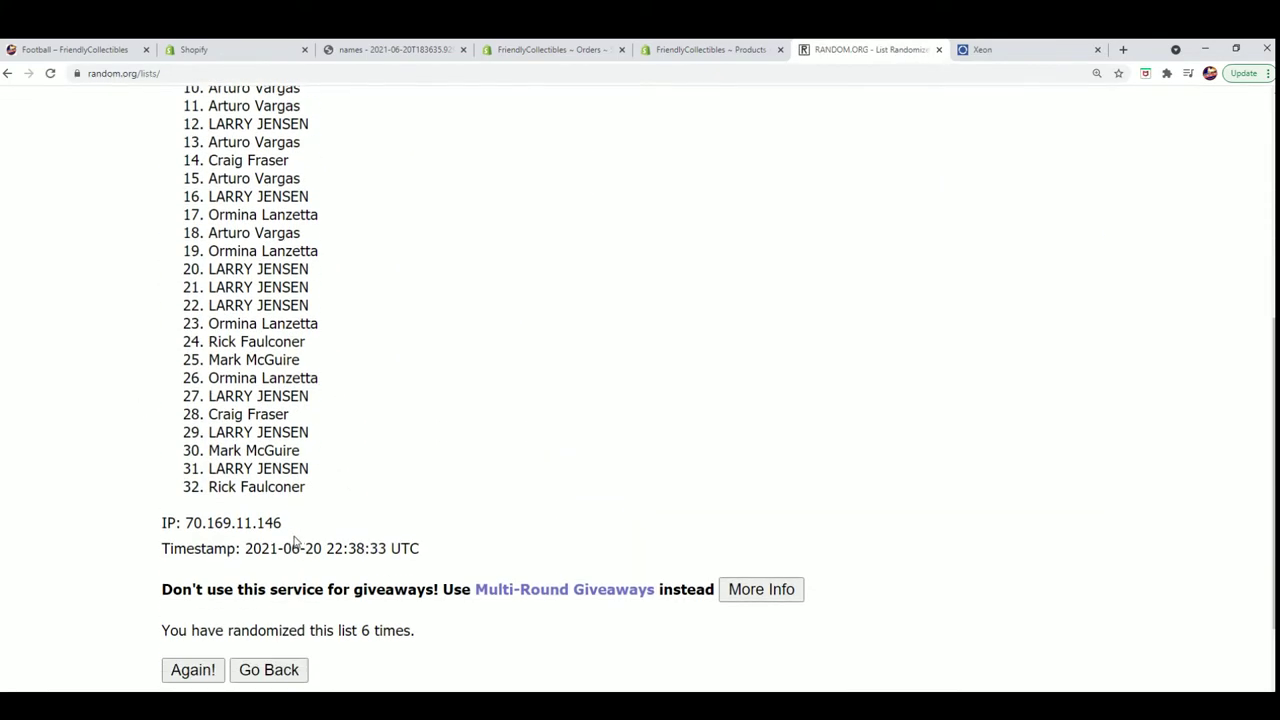
{"action": "left_click", "coordinate": [190, 555]}
{"action": "scroll", "coordinate": [205, 210], "scroll_direction": "down", "scroll_amount": 2}
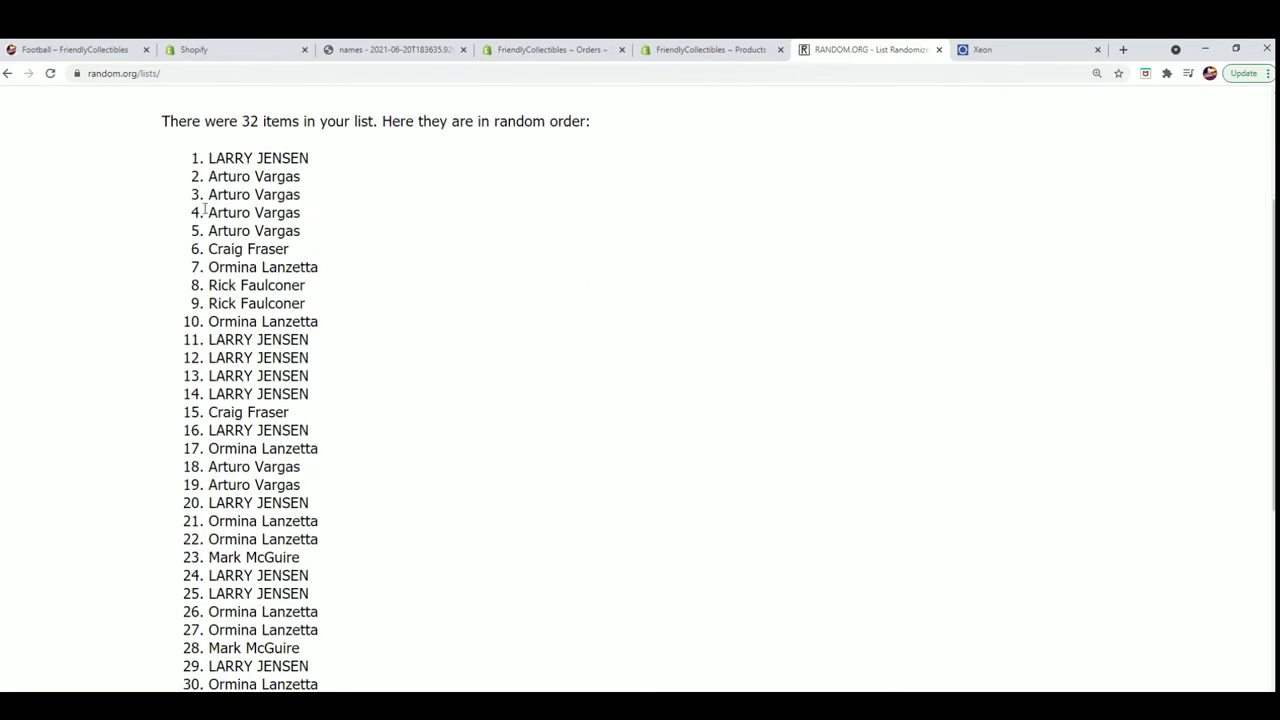
Copy all 32 owner names from the seventh randomized result and check the randomization count beneath the list
{"action": "left_click_drag", "start_coordinate": [207, 162], "coordinate": [400, 568]}
{"action": "left_click_drag", "start_coordinate": [324, 586], "coordinate": [206, 358]}
{"action": "right_click", "coordinate": [240, 370]}
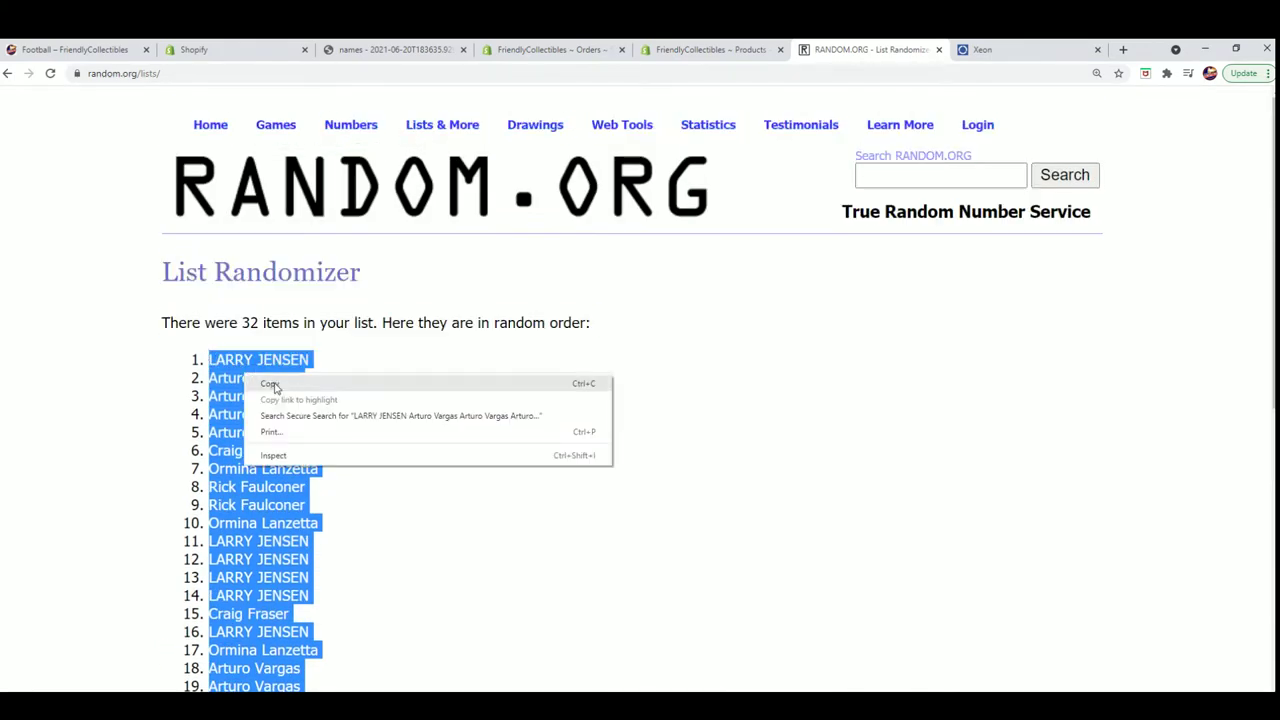
{"action": "left_click", "coordinate": [280, 385]}
{"action": "scroll", "coordinate": [590, 495], "scroll_direction": "down", "scroll_amount": 5}
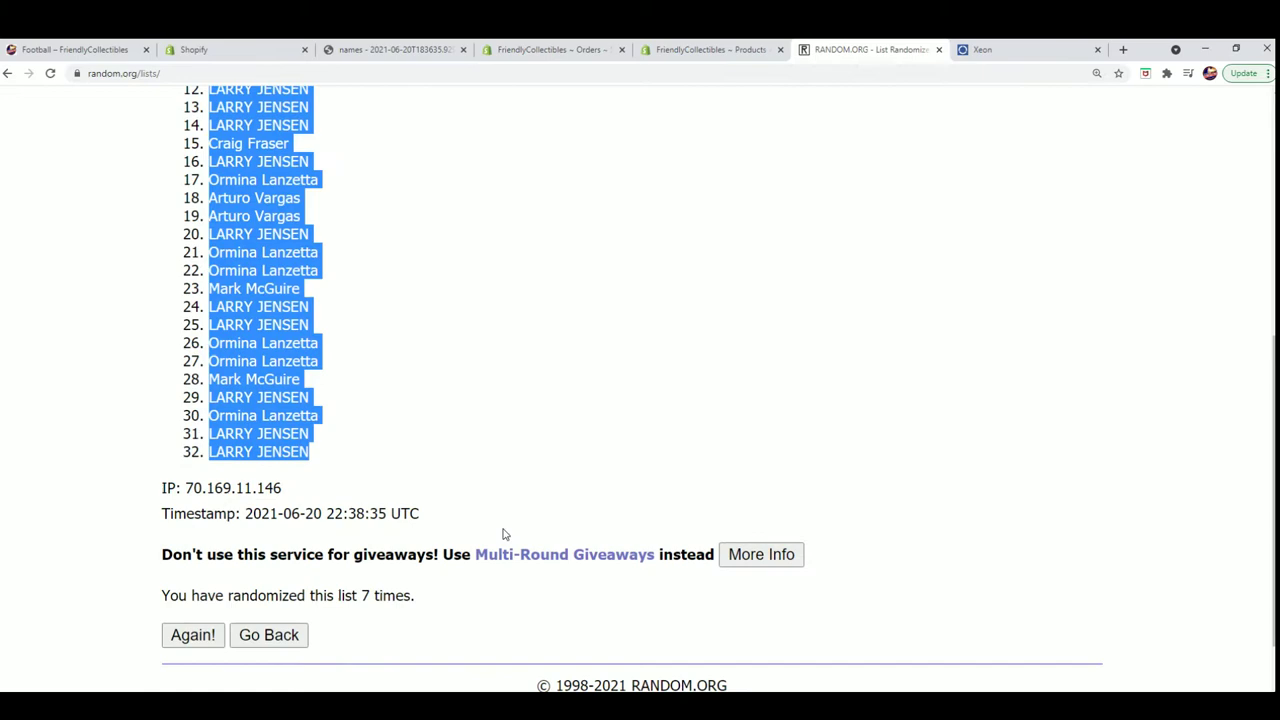
{"action": "scroll", "coordinate": [503, 531], "scroll_direction": "up", "scroll_amount": 3}
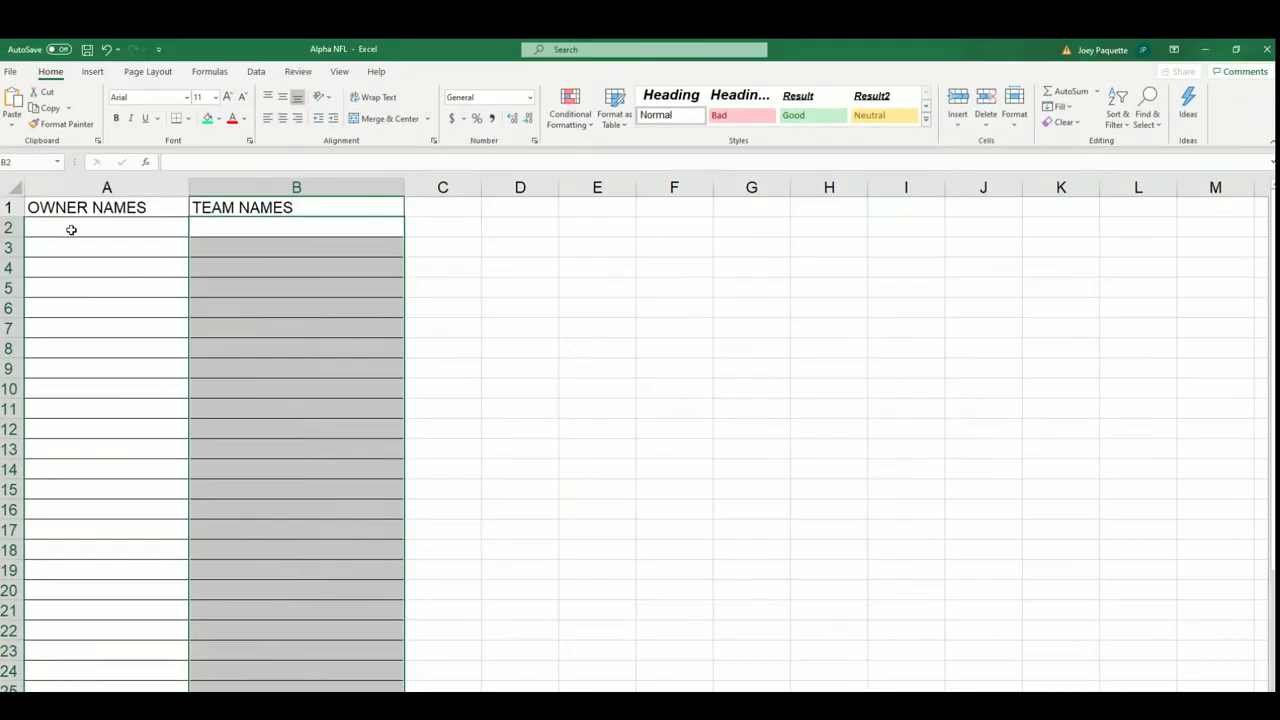
Switch to the Alpha NFL workbook in Excel and paste the randomized names as Text into the OWNER NAMES column from A2
{"action": "left_click", "coordinate": [66, 226]}
{"action": "right_click", "coordinate": [63, 222]}
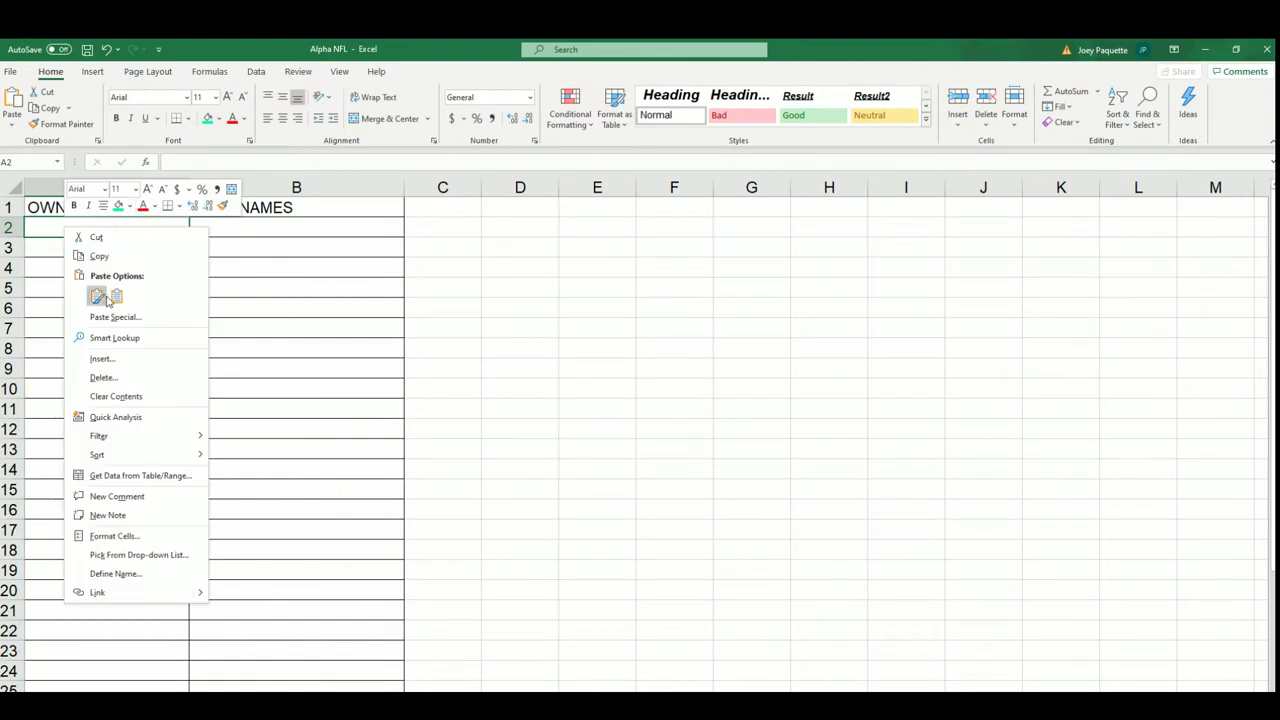
{"action": "left_click", "coordinate": [103, 318]}
{"action": "left_click", "coordinate": [15, 250]}
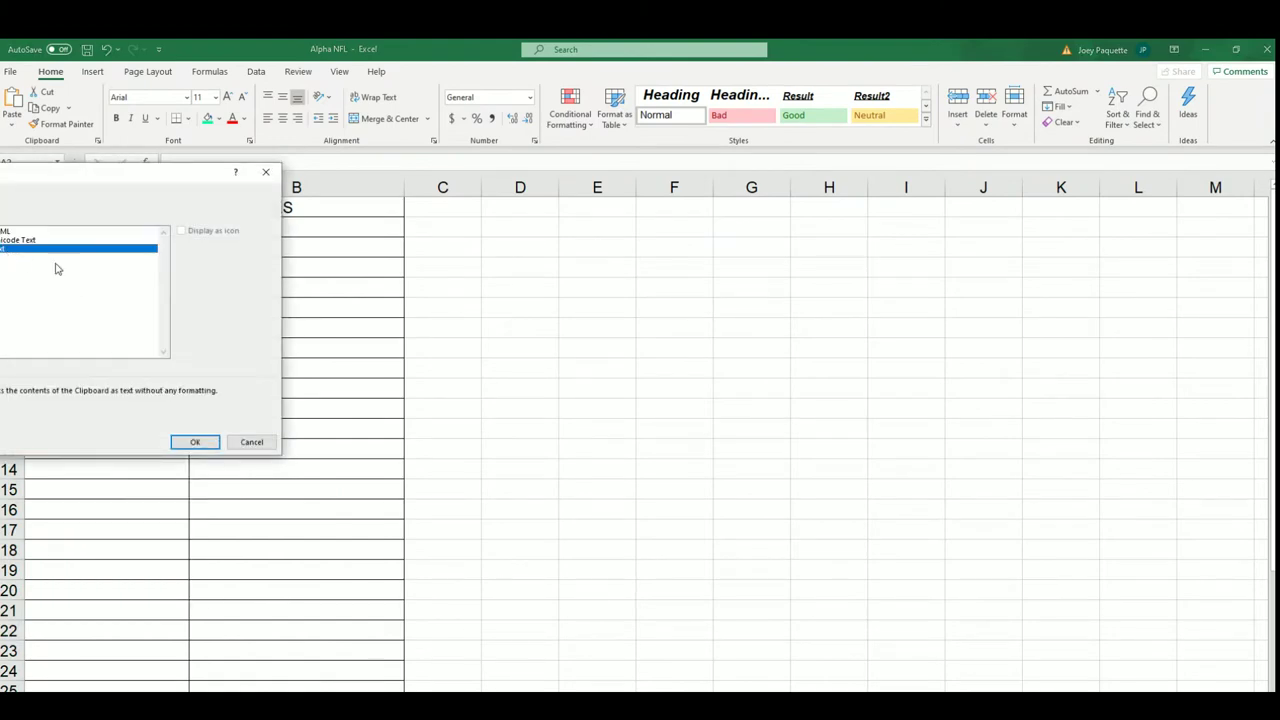
{"action": "left_click", "coordinate": [194, 441]}
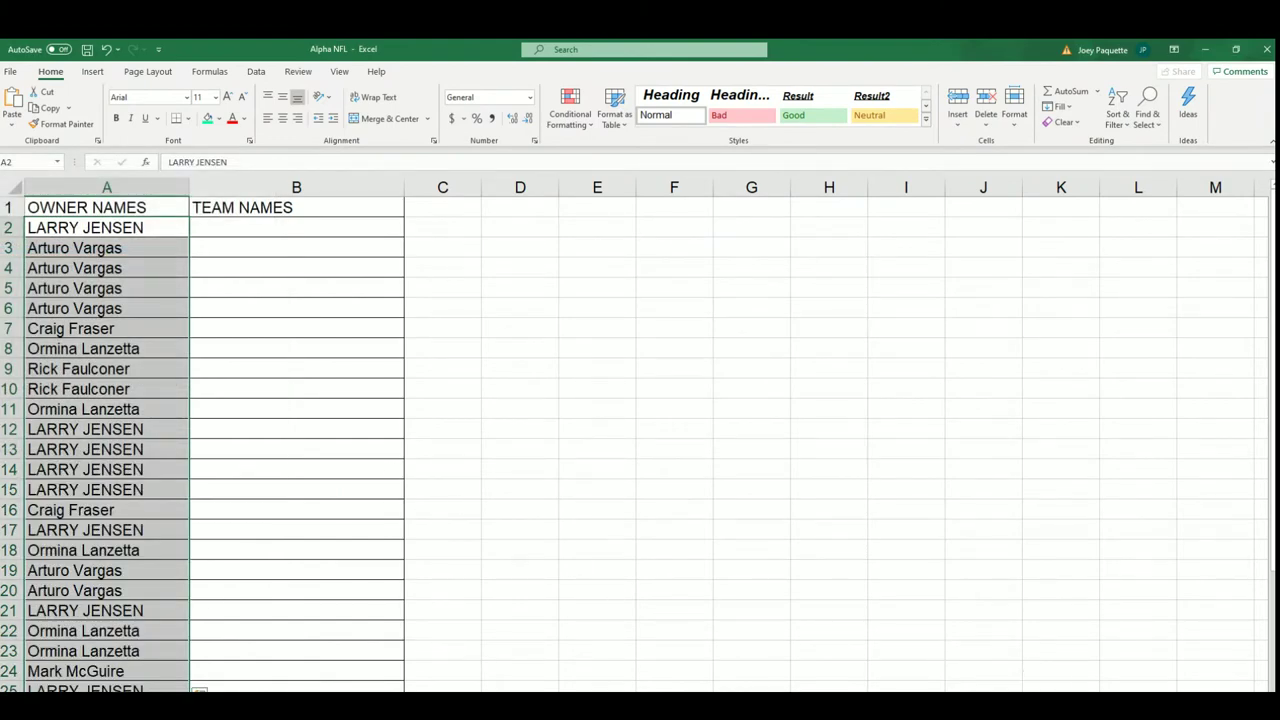
{"action": "scroll", "coordinate": [239, 396], "scroll_direction": "down", "scroll_amount": 2}
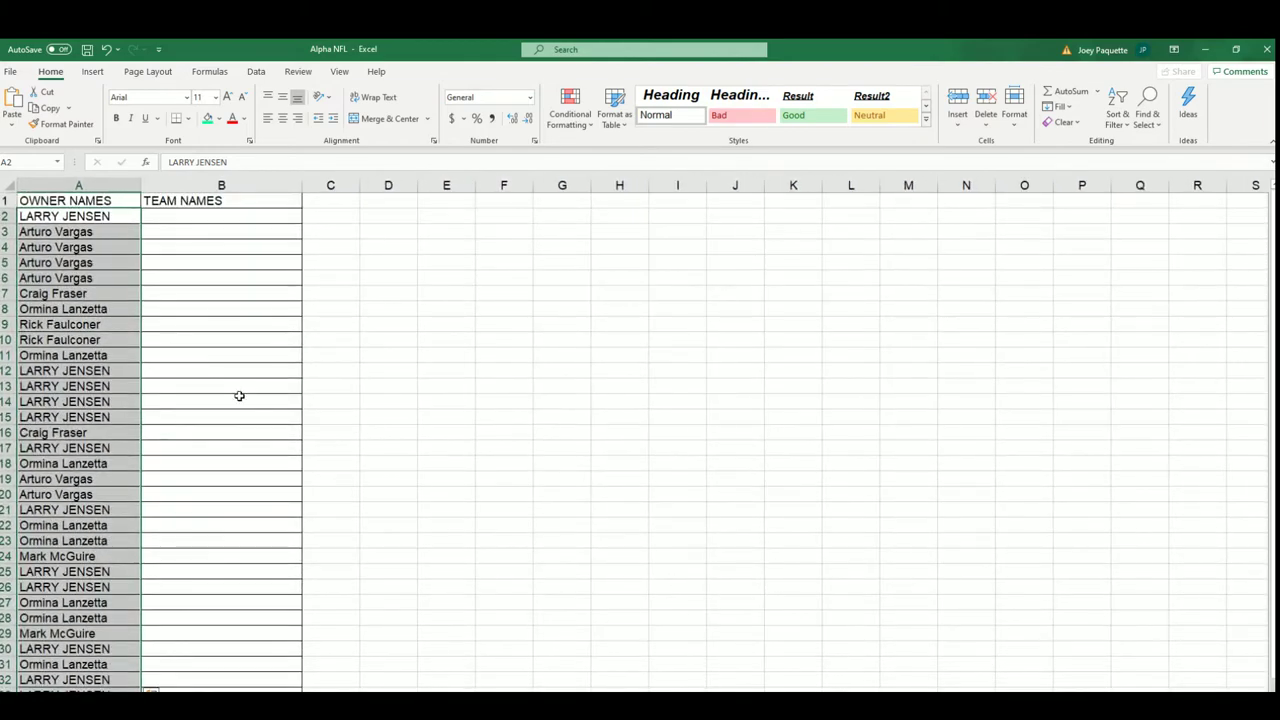
Select cell B2 under TEAM NAMES, return to RANDOM.ORG and open a blank List Randomizer form
{"action": "left_click", "coordinate": [166, 220]}
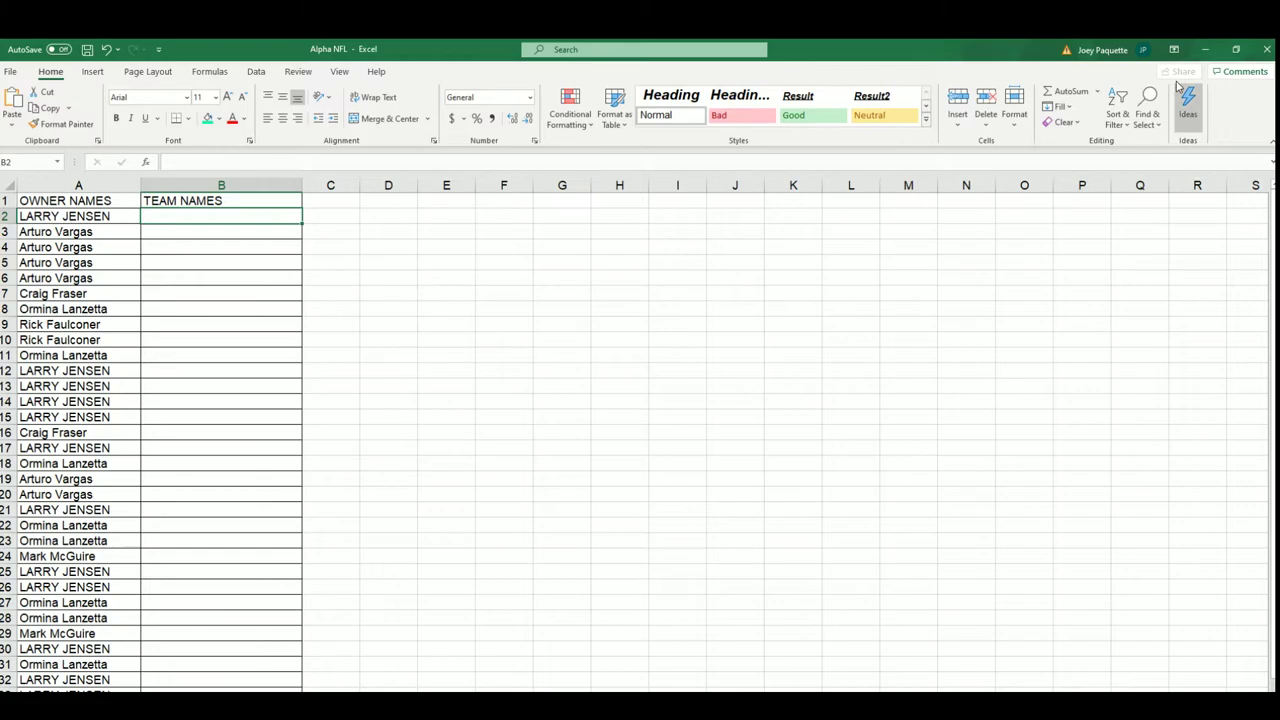
{"action": "left_click", "coordinate": [1205, 52]}
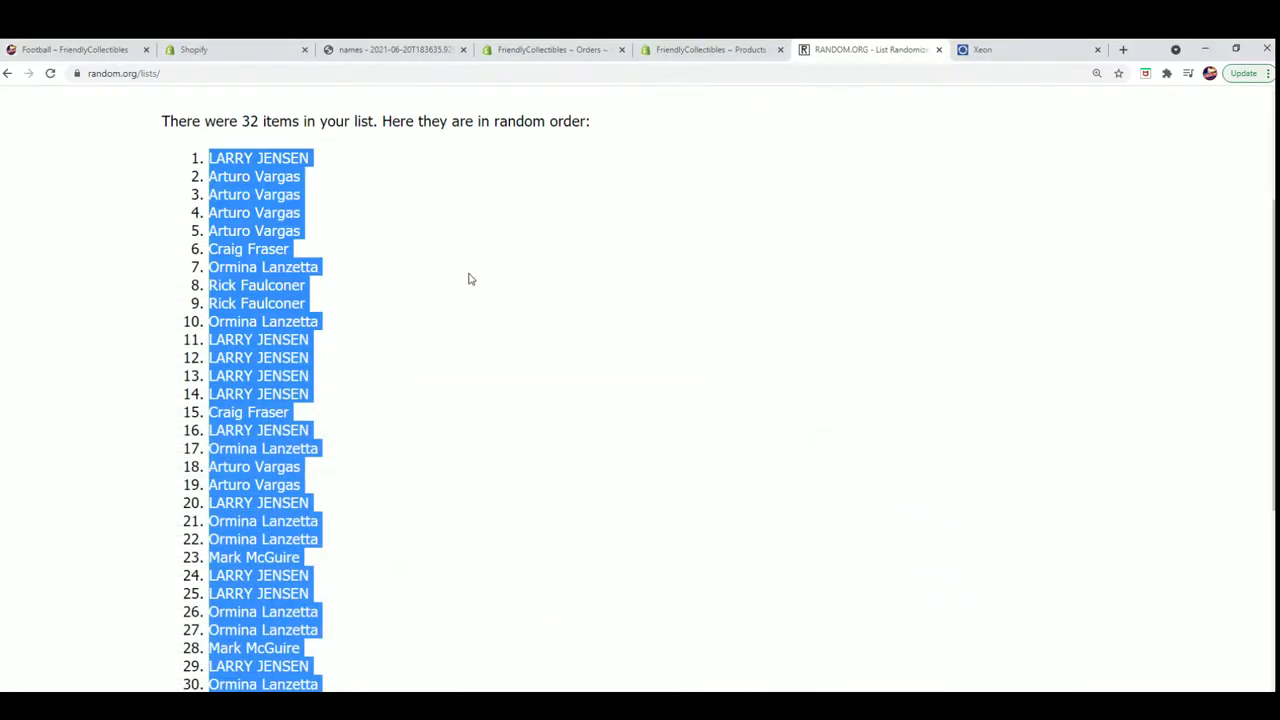
{"action": "scroll", "coordinate": [469, 277], "scroll_direction": "up", "scroll_amount": 3}
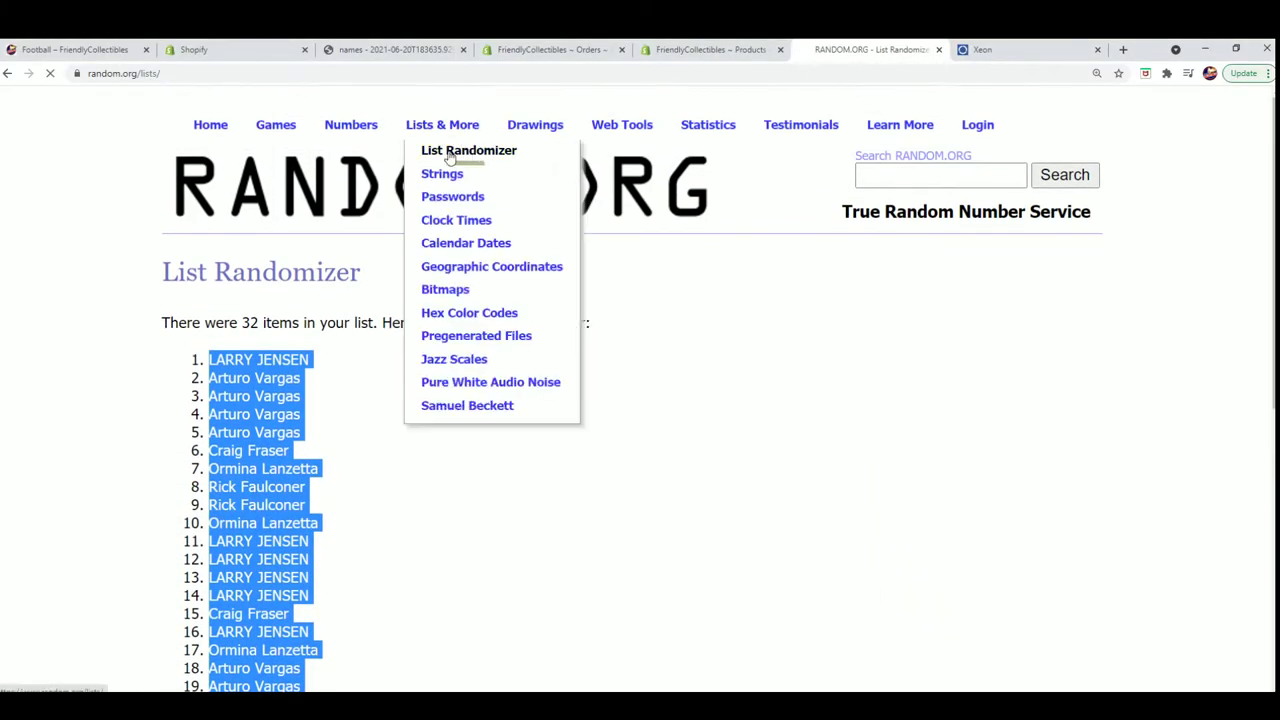
{"action": "left_click", "coordinate": [440, 151]}
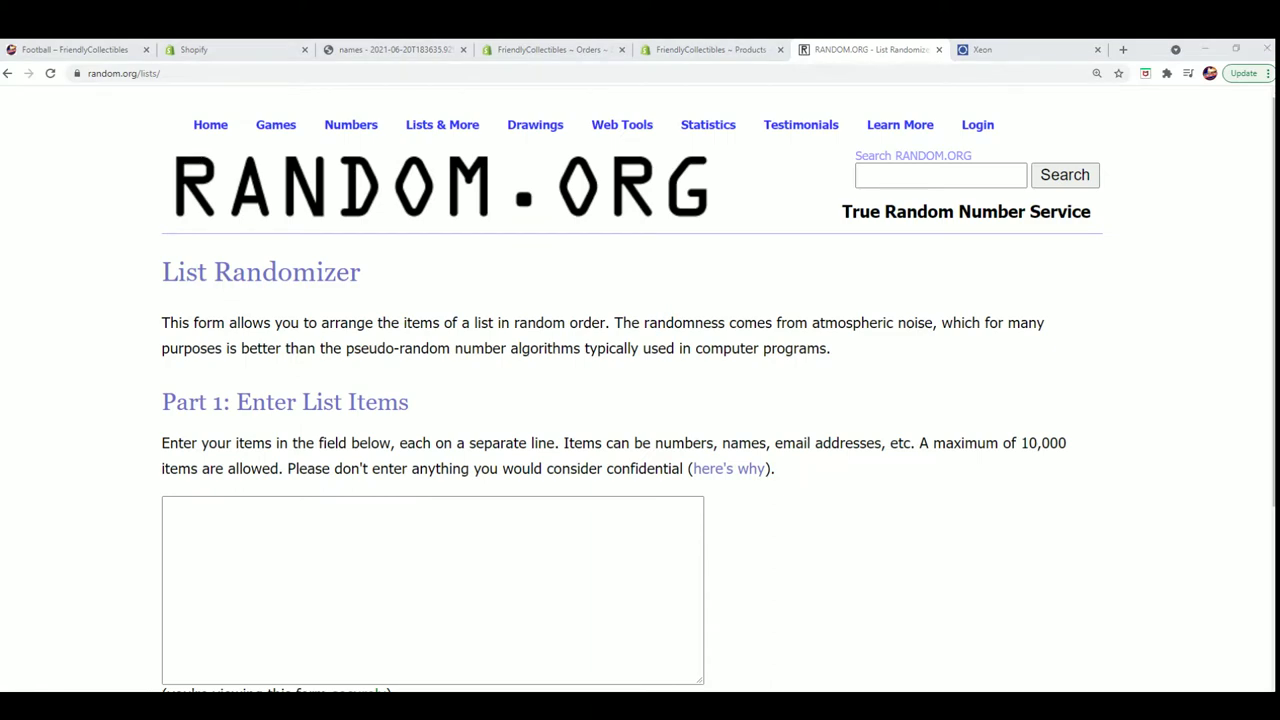
Switch to Notepad and copy the full list of NFL teams from Arizona Cardinals to Washington Redskins
{"action": "key", "text": "alt+Tab"}
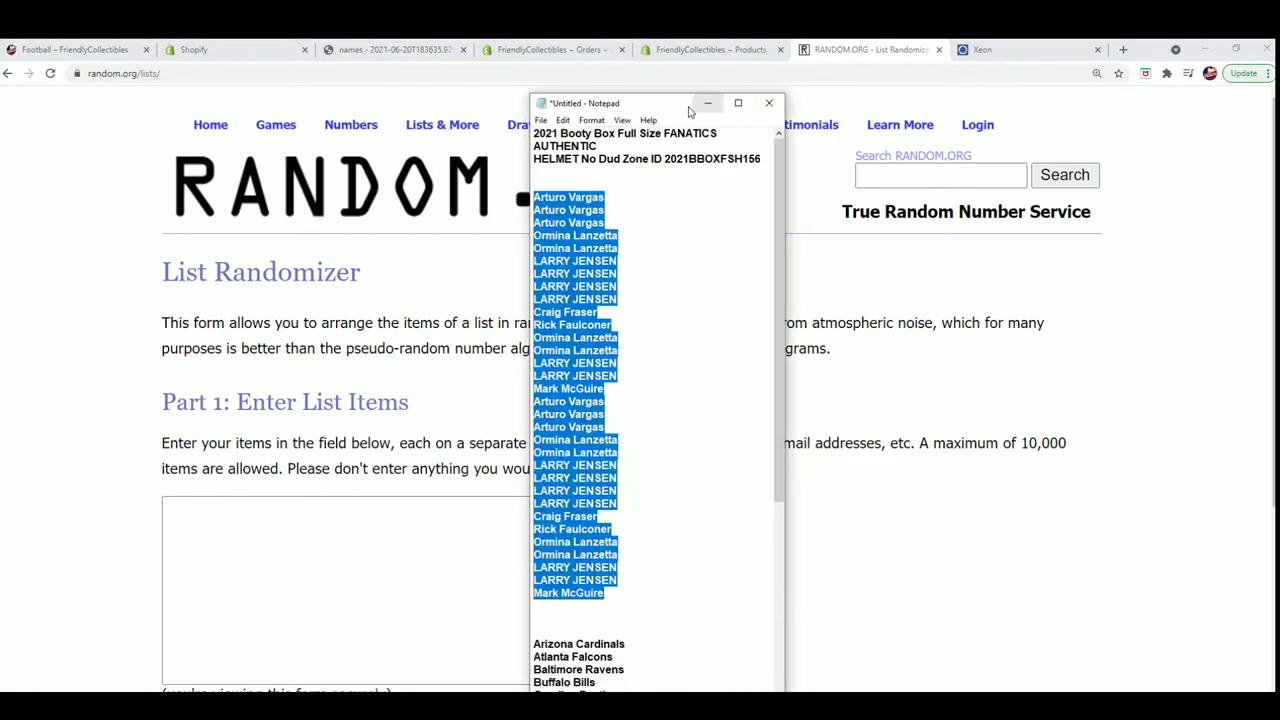
{"action": "left_click_drag", "start_coordinate": [666, 93], "coordinate": [666, 40]}
{"action": "scroll", "coordinate": [694, 363], "scroll_direction": "down", "scroll_amount": 8}
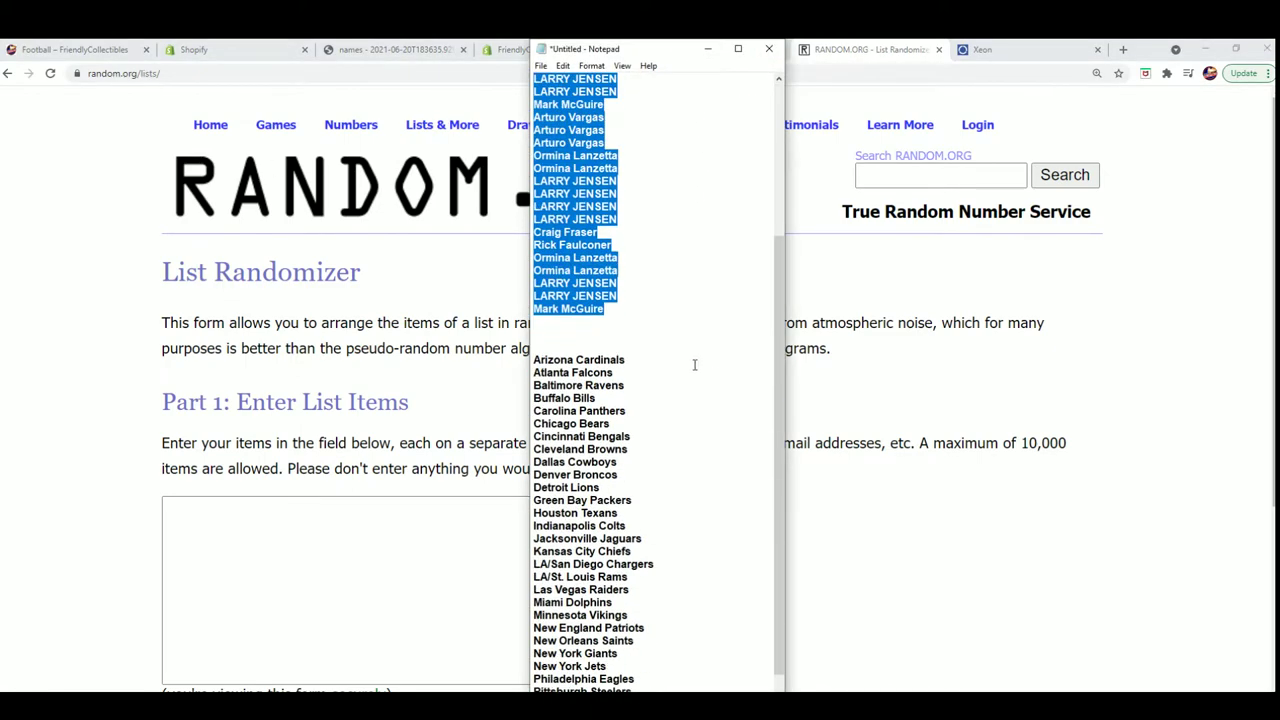
{"action": "left_click_drag", "start_coordinate": [535, 283], "coordinate": [694, 686]}
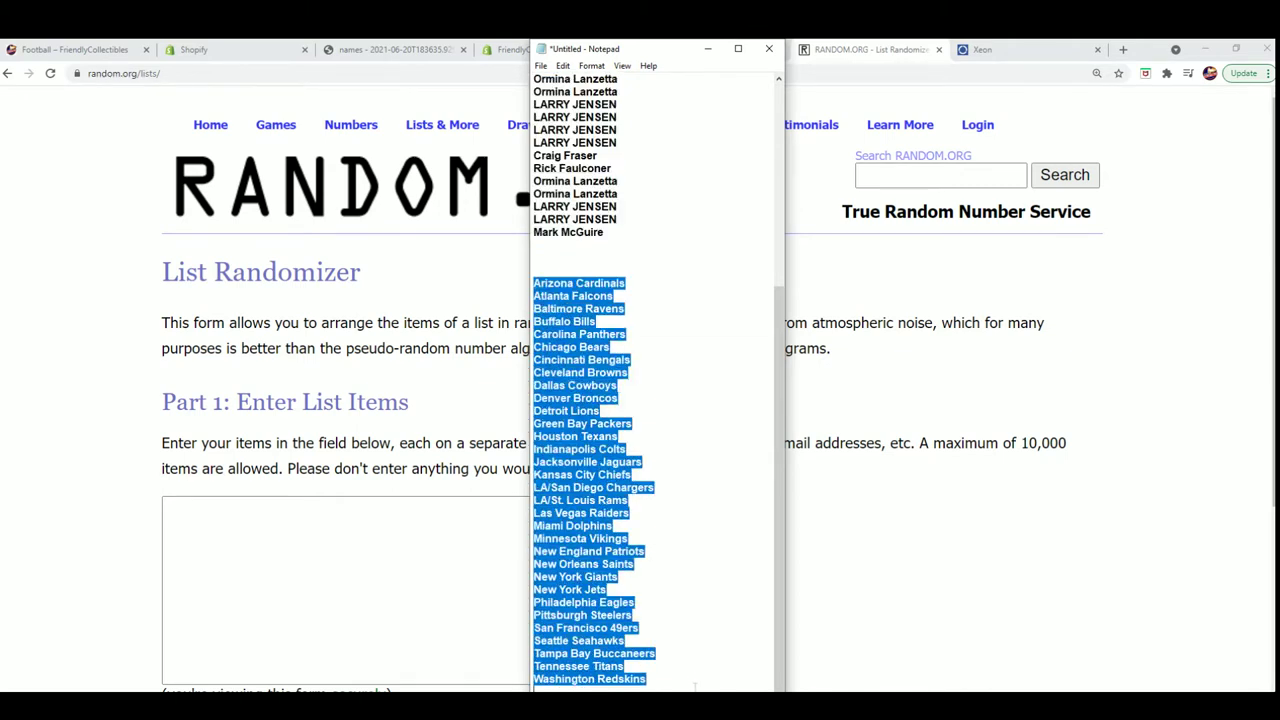
{"action": "right_click", "coordinate": [560, 400]}
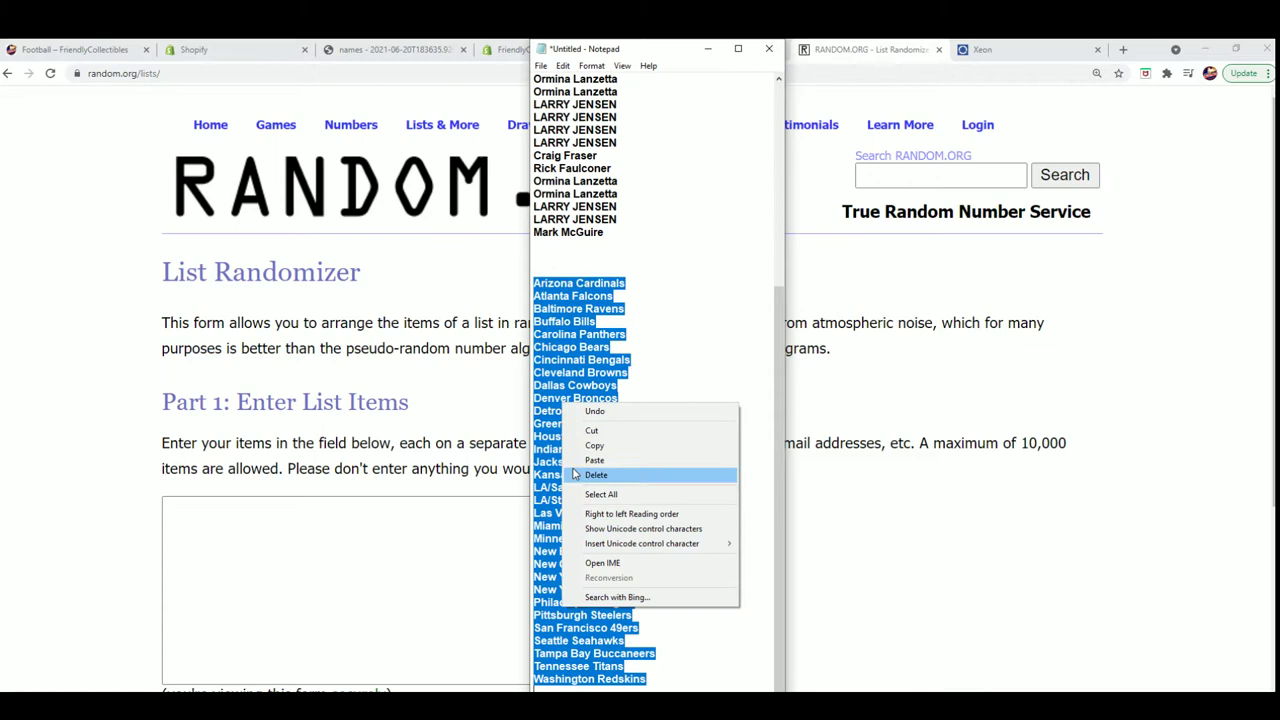
{"action": "left_click", "coordinate": [600, 443]}
Paste the team names into the List Randomizer's list items field and remove the trailing blank line
{"action": "left_click", "coordinate": [216, 514]}
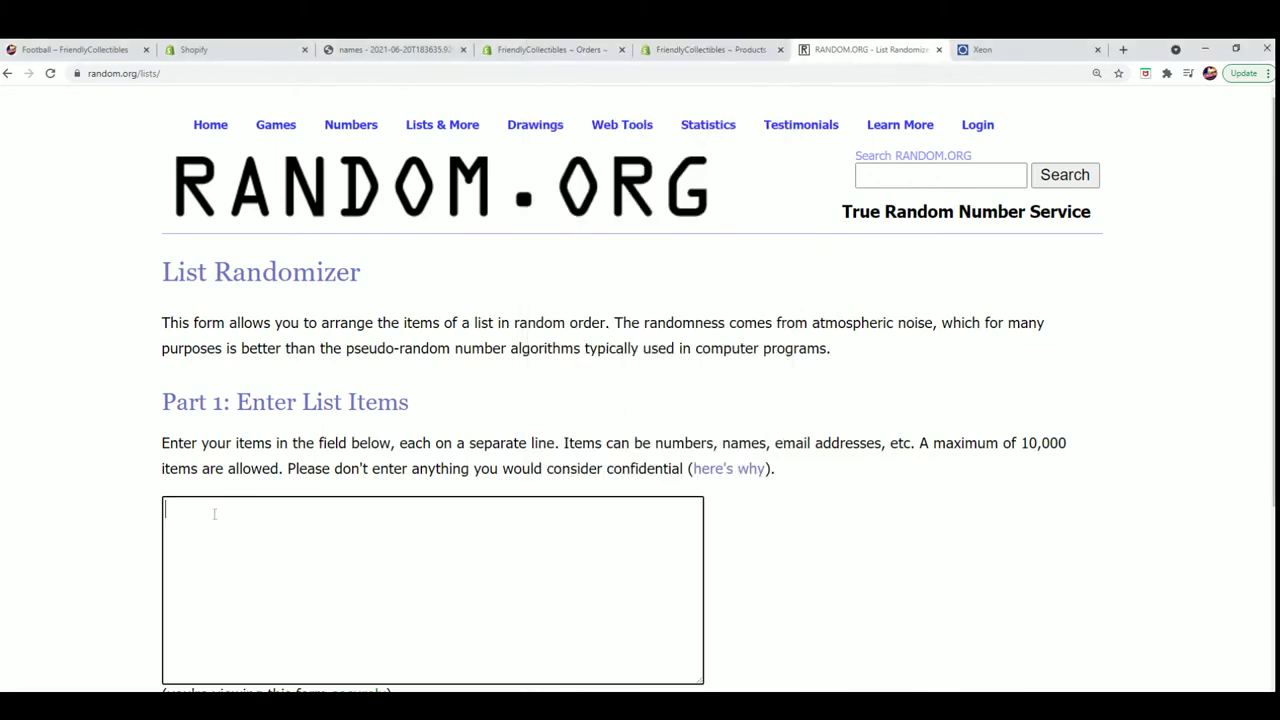
{"action": "right_click", "coordinate": [216, 512]}
{"action": "left_click", "coordinate": [250, 622]}
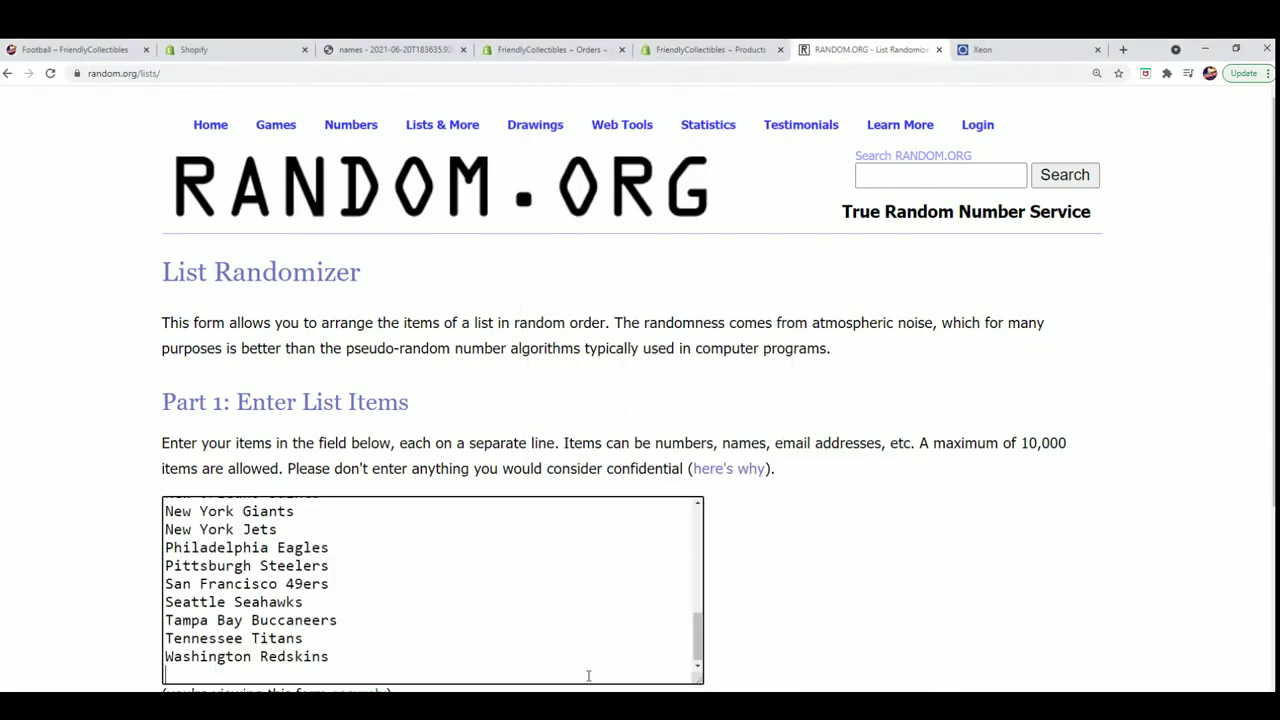
{"action": "key", "text": "BackSpace"}
Randomize the list of NFL teams seven times in the List Randomizer
{"action": "scroll", "coordinate": [845, 604], "scroll_direction": "down", "scroll_amount": 3}
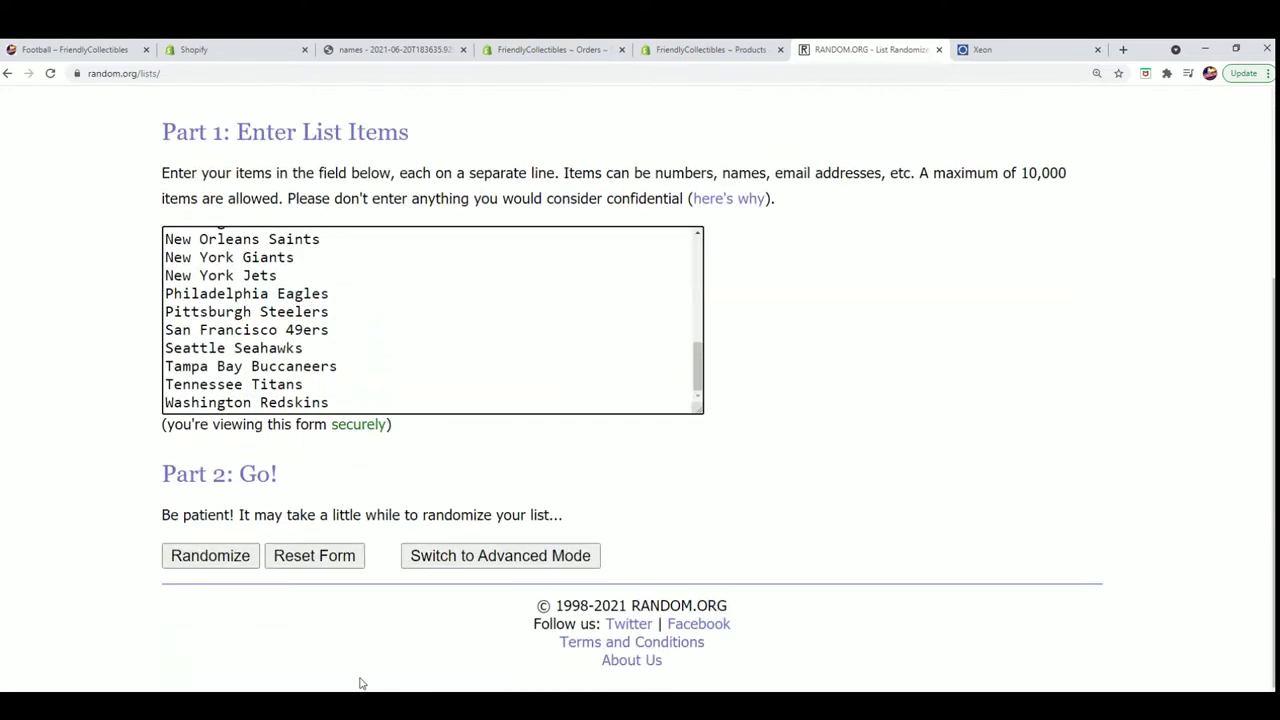
{"action": "left_click", "coordinate": [207, 556]}
{"action": "scroll", "coordinate": [210, 577], "scroll_direction": "down", "scroll_amount": 5}
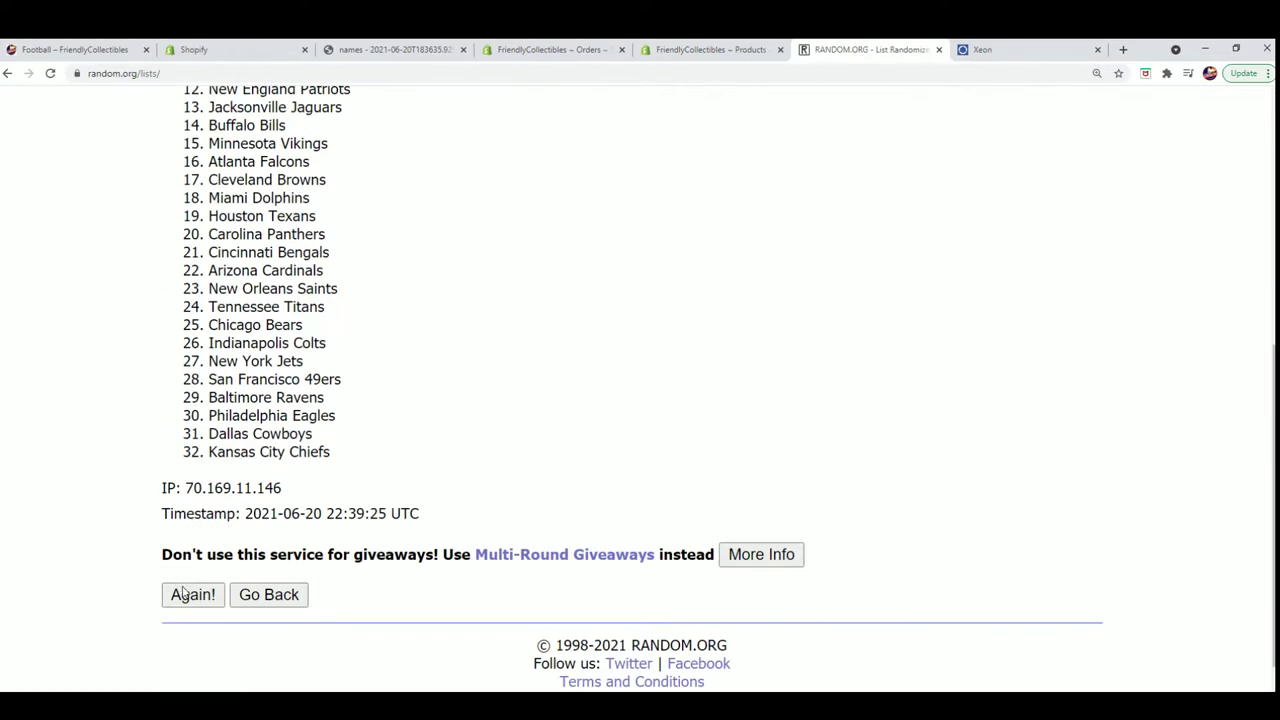
{"action": "left_click", "coordinate": [190, 593]}
{"action": "scroll", "coordinate": [190, 575], "scroll_direction": "down", "scroll_amount": 5}
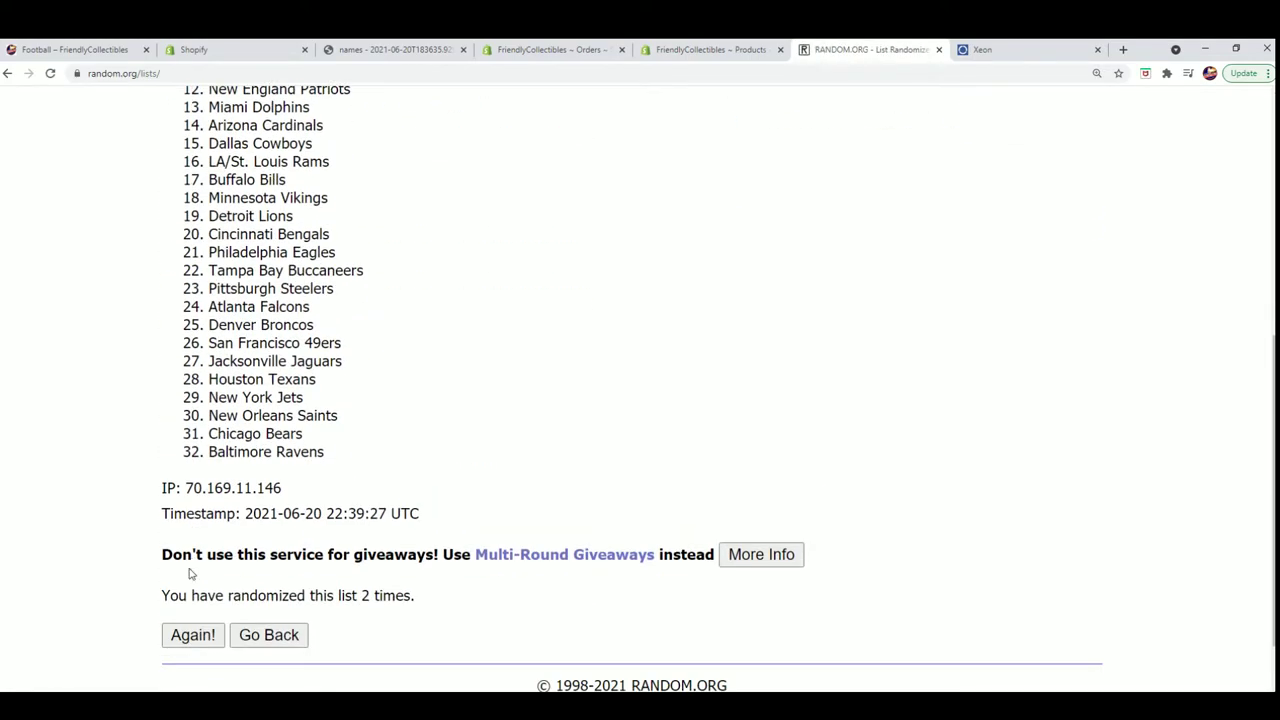
{"action": "left_click", "coordinate": [190, 636]}
{"action": "scroll", "coordinate": [180, 615], "scroll_direction": "down", "scroll_amount": 5}
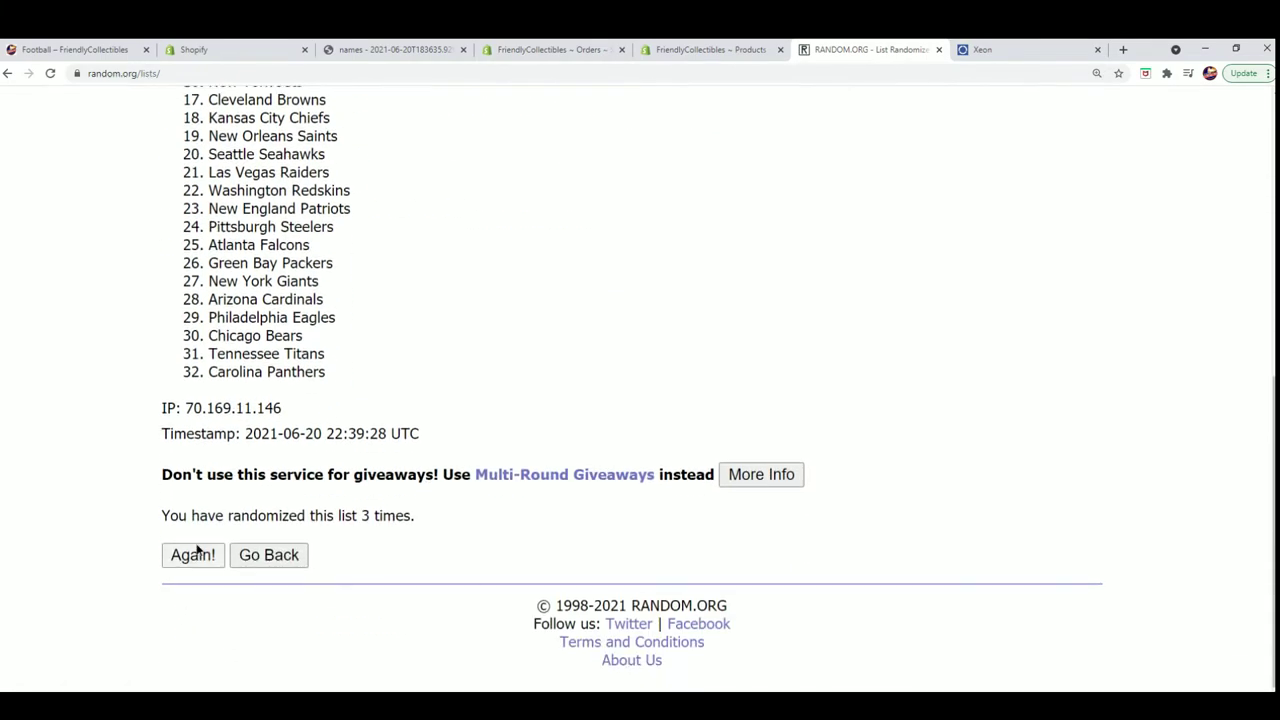
{"action": "left_click", "coordinate": [196, 549]}
{"action": "left_click", "coordinate": [190, 636]}
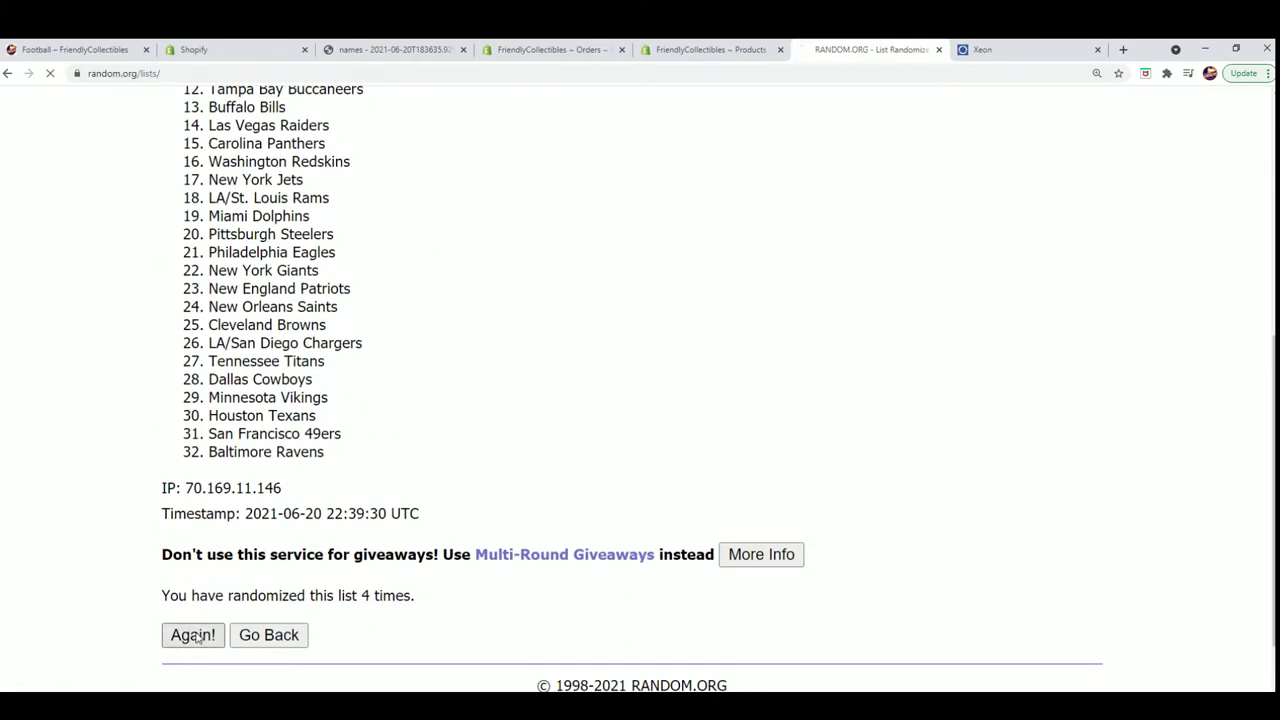
{"action": "scroll", "coordinate": [194, 591], "scroll_direction": "down", "scroll_amount": 5}
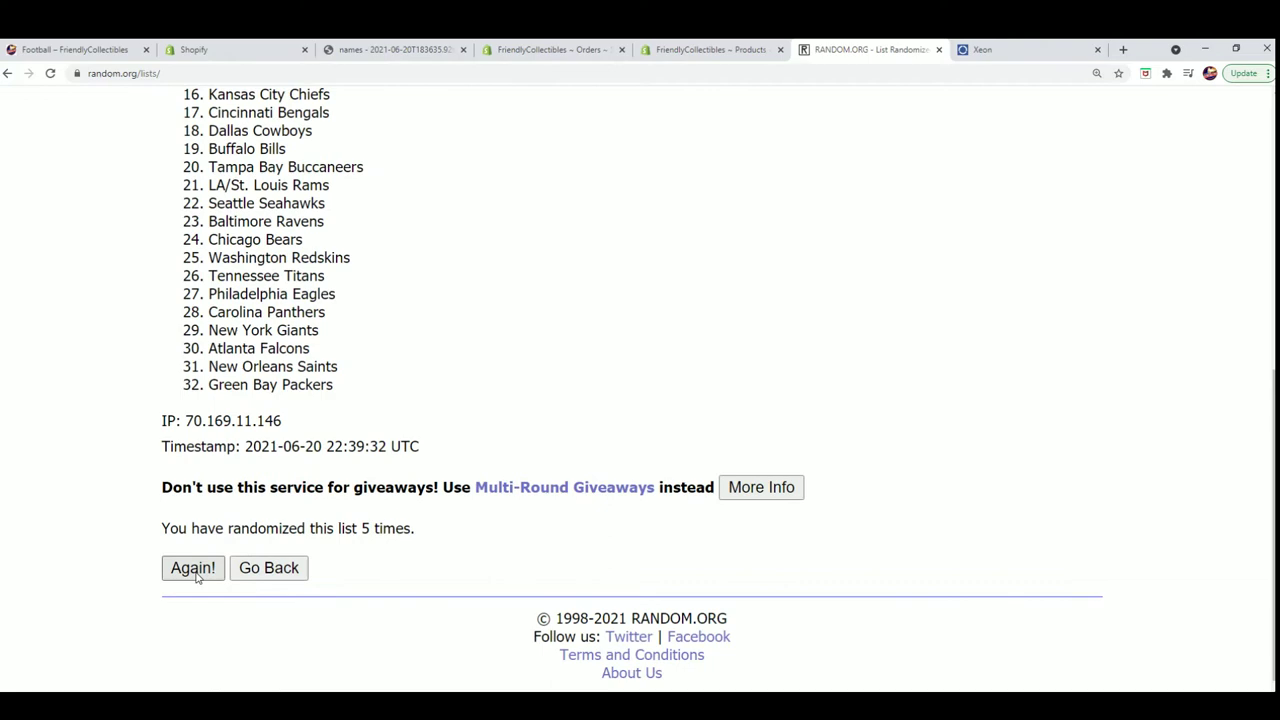
{"action": "left_click", "coordinate": [193, 568]}
{"action": "scroll", "coordinate": [140, 630], "scroll_direction": "down", "scroll_amount": 5}
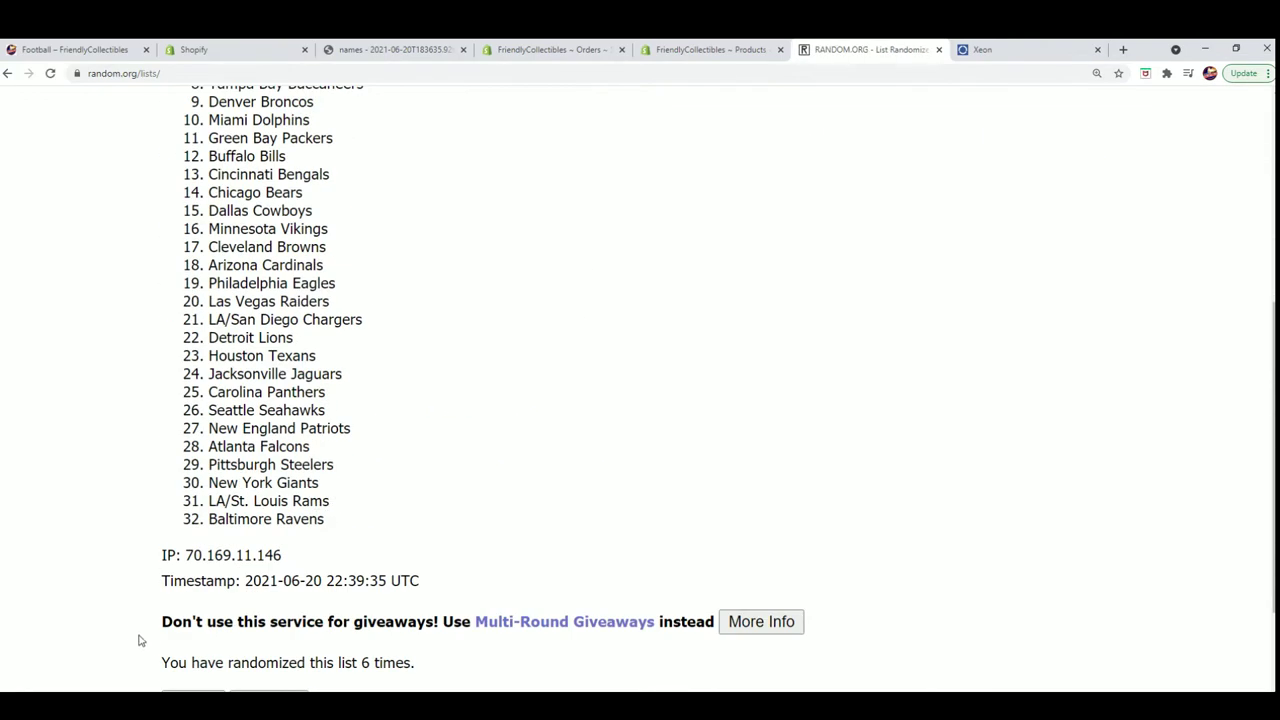
{"action": "left_click", "coordinate": [187, 569]}
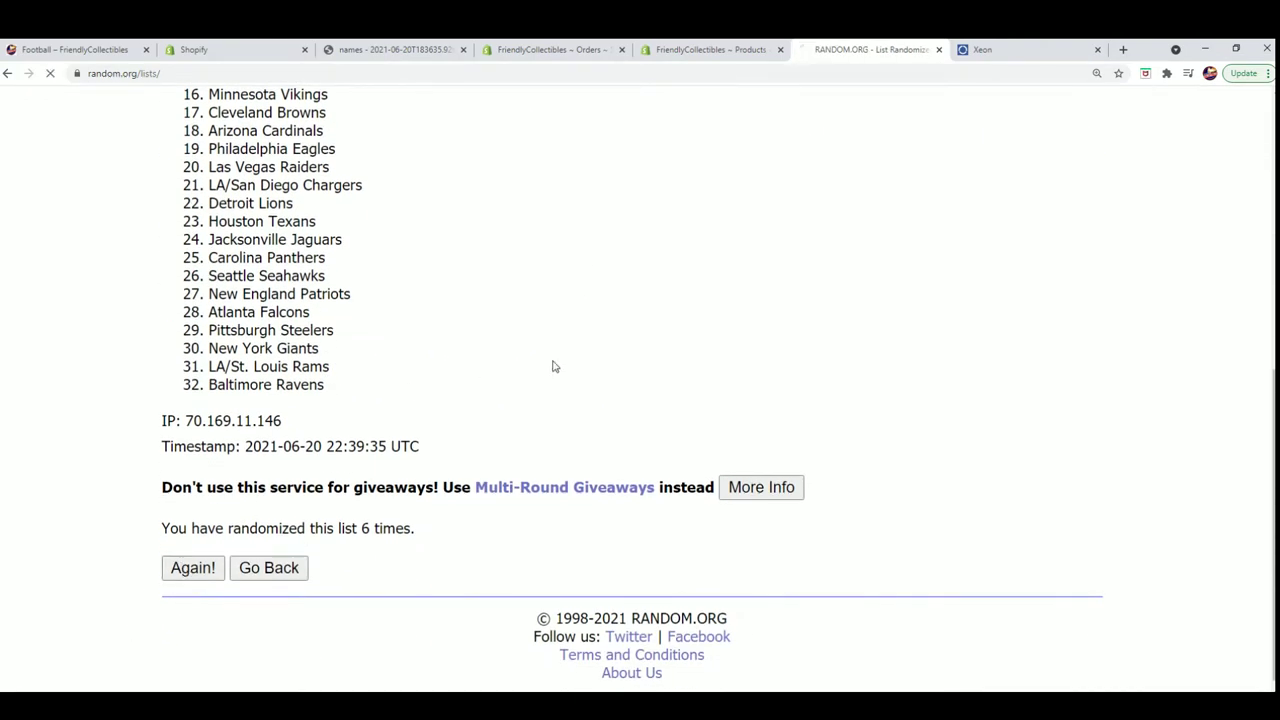
{"action": "scroll", "coordinate": [554, 380], "scroll_direction": "down", "scroll_amount": 1}
{"action": "left_click_drag", "start_coordinate": [195, 292], "coordinate": [412, 668]}
{"action": "scroll", "coordinate": [391, 500], "scroll_direction": "down", "scroll_amount": 2}
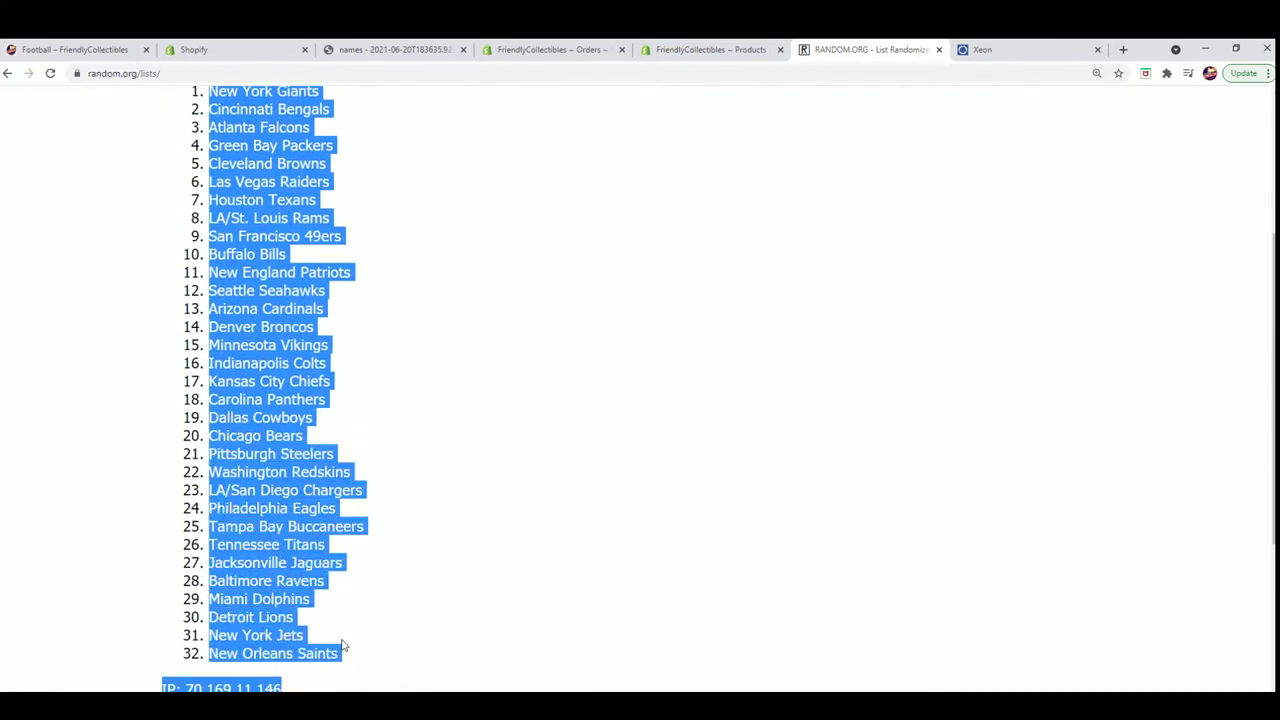
{"action": "scroll", "coordinate": [150, 272], "scroll_direction": "up", "scroll_amount": 2}
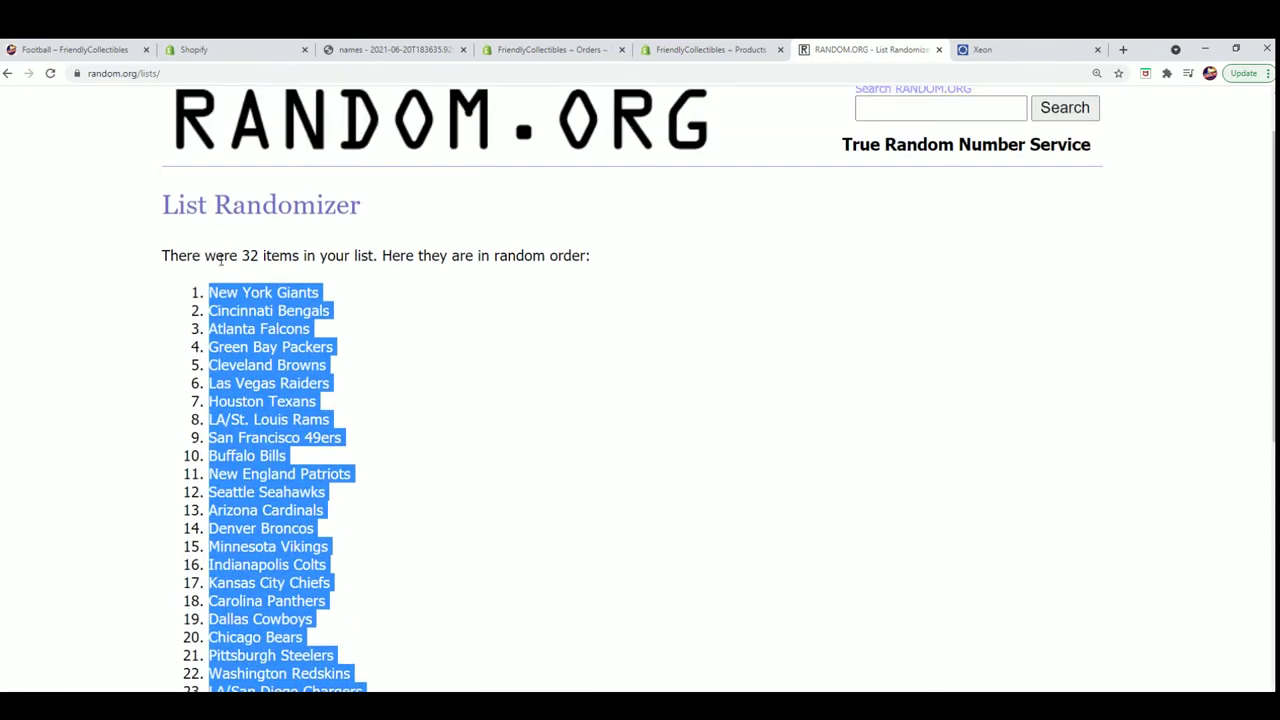
{"action": "left_click", "coordinate": [220, 257]}
Copy the complete randomized team list from New York Giants to New Orleans Saints, without the text below it
{"action": "scroll", "coordinate": [314, 366], "scroll_direction": "down", "scroll_amount": 3}
{"action": "left_click_drag", "start_coordinate": [210, 290], "coordinate": [354, 519]}
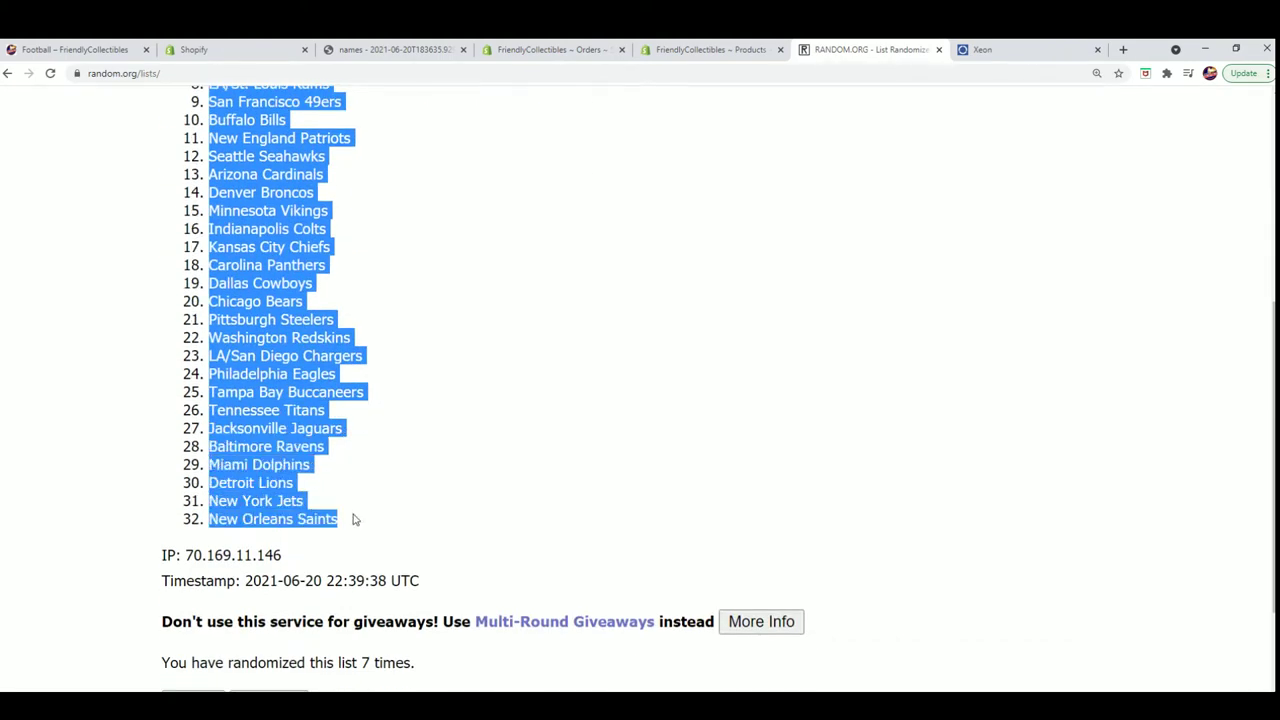
{"action": "right_click", "coordinate": [282, 441]}
{"action": "left_click", "coordinate": [300, 452]}
{"action": "scroll", "coordinate": [465, 594], "scroll_direction": "down", "scroll_amount": 1}
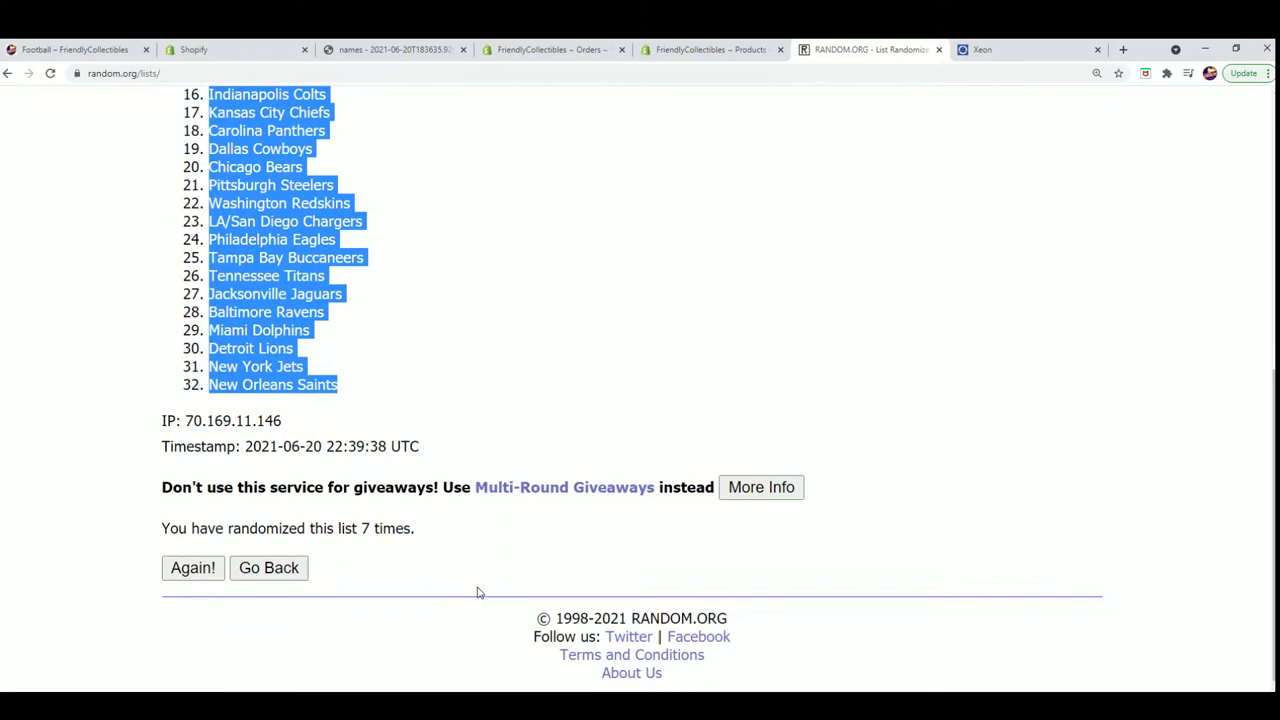
{"action": "scroll", "coordinate": [478, 593], "scroll_direction": "up", "scroll_amount": 3}
{"action": "scroll", "coordinate": [408, 412], "scroll_direction": "up", "scroll_amount": 1}
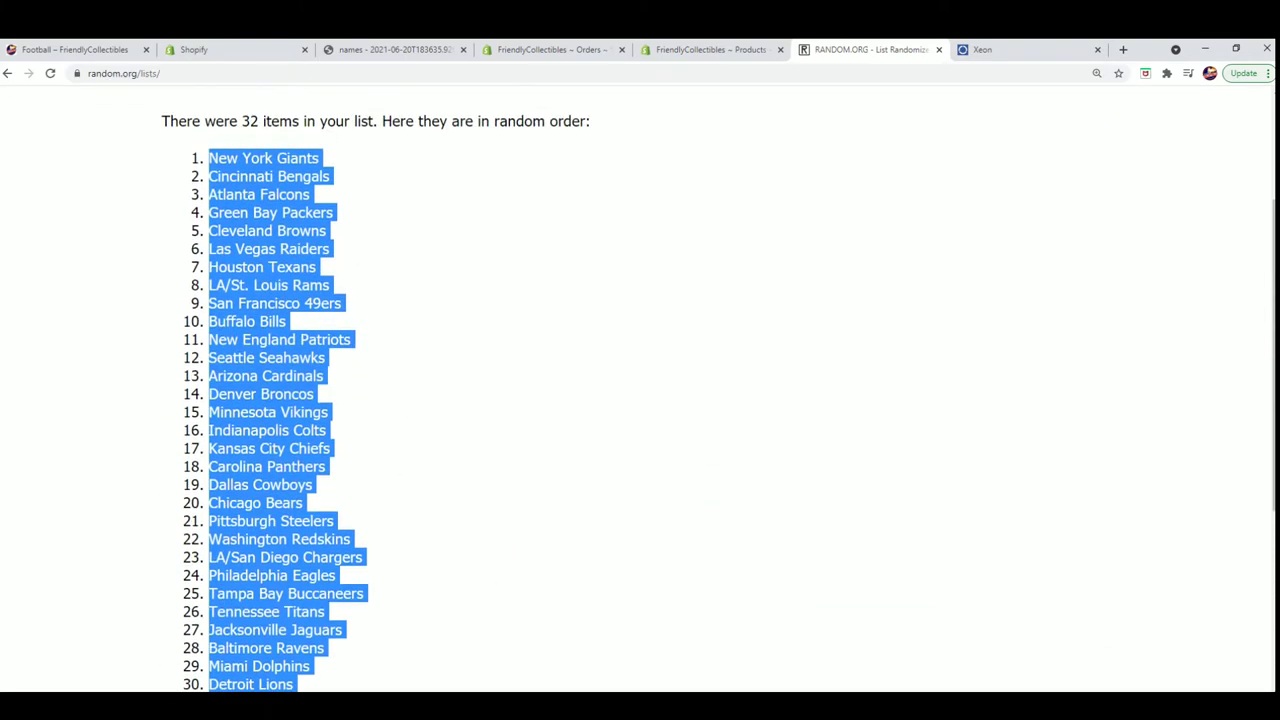
Switch to the Alpha NFL workbook in Excel and paste the randomized teams as Text into the TEAM NAMES column from B2
{"action": "key", "text": "alt+Tab"}
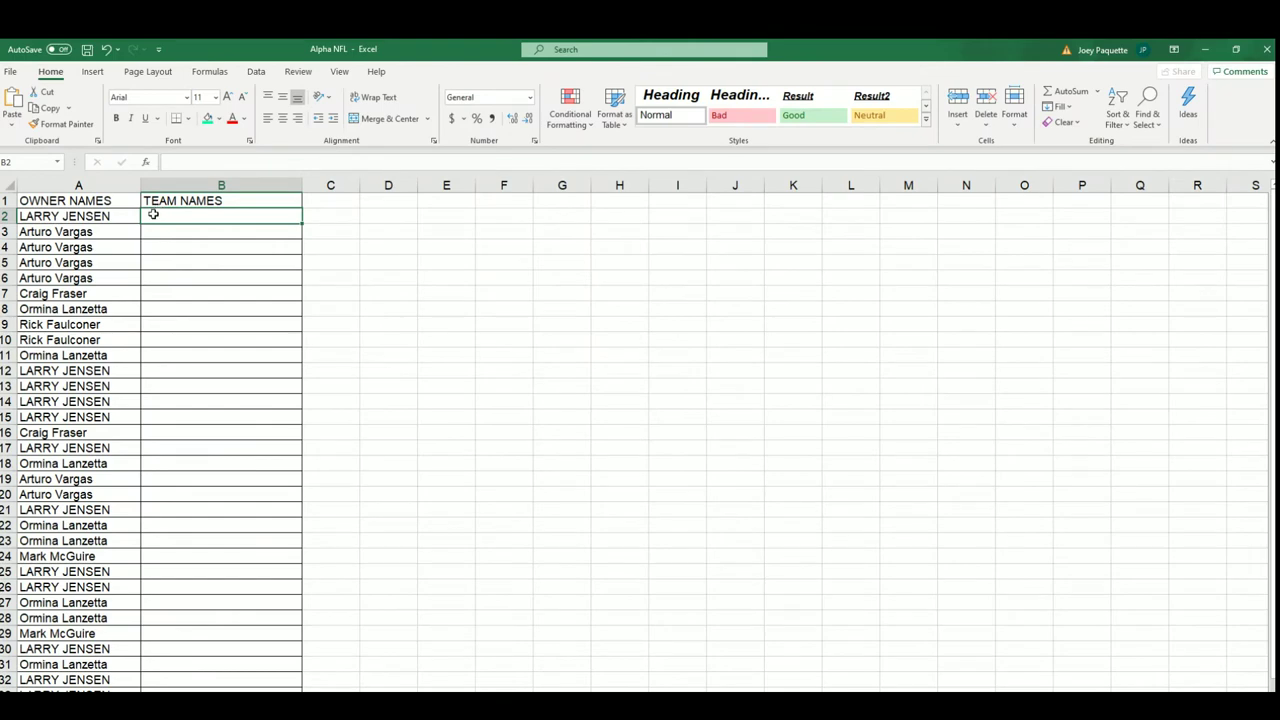
{"action": "right_click", "coordinate": [153, 214]}
{"action": "left_click", "coordinate": [179, 303]}
{"action": "left_click", "coordinate": [68, 231]}
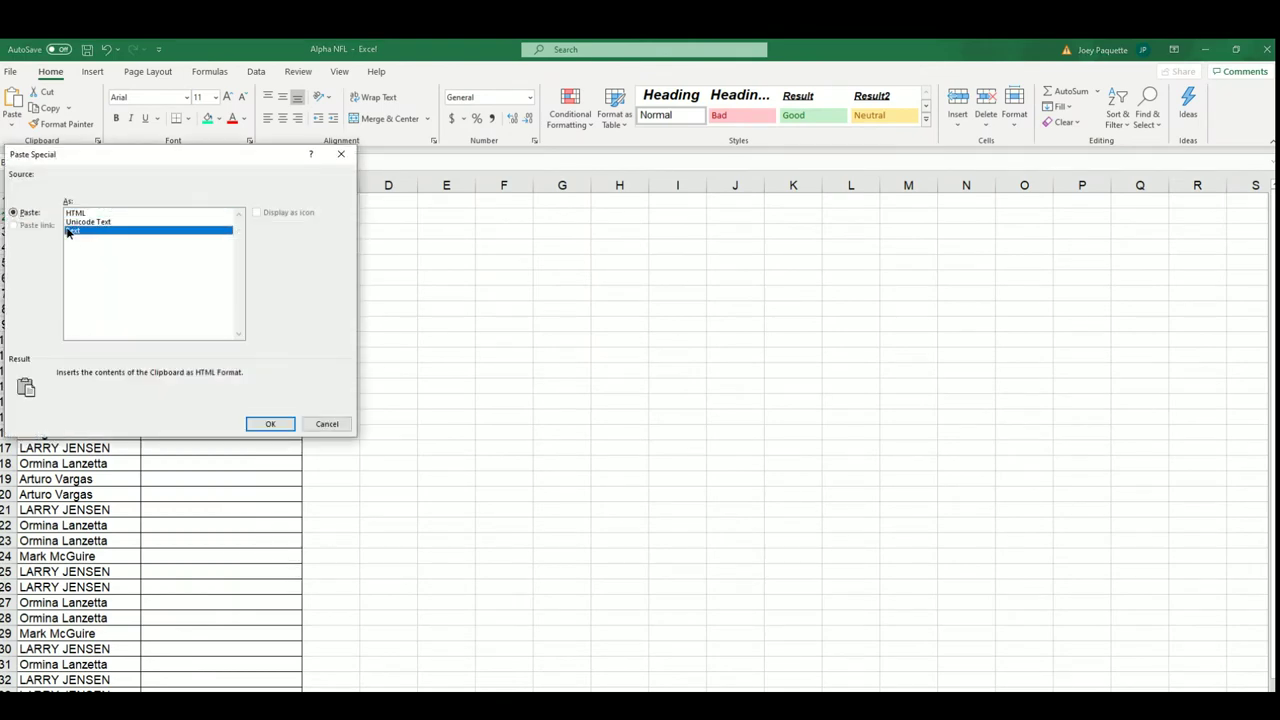
{"action": "left_click", "coordinate": [252, 424]}
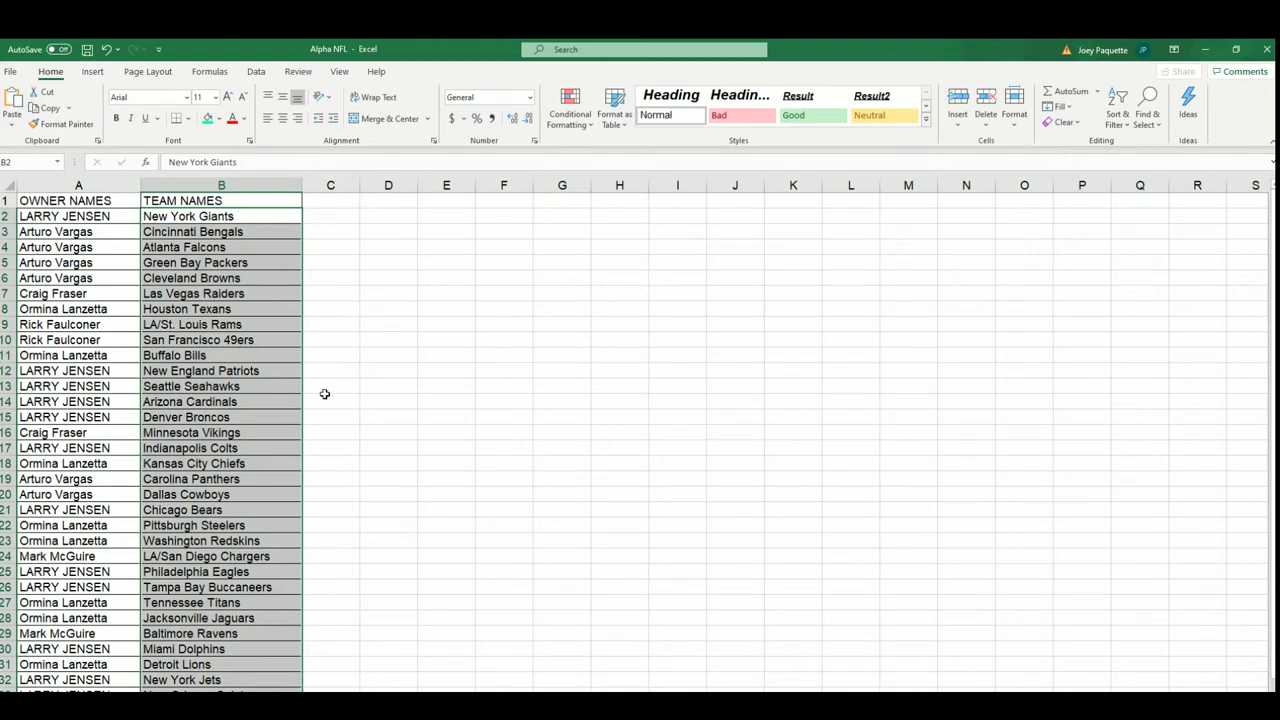
{"action": "left_click", "coordinate": [212, 433]}
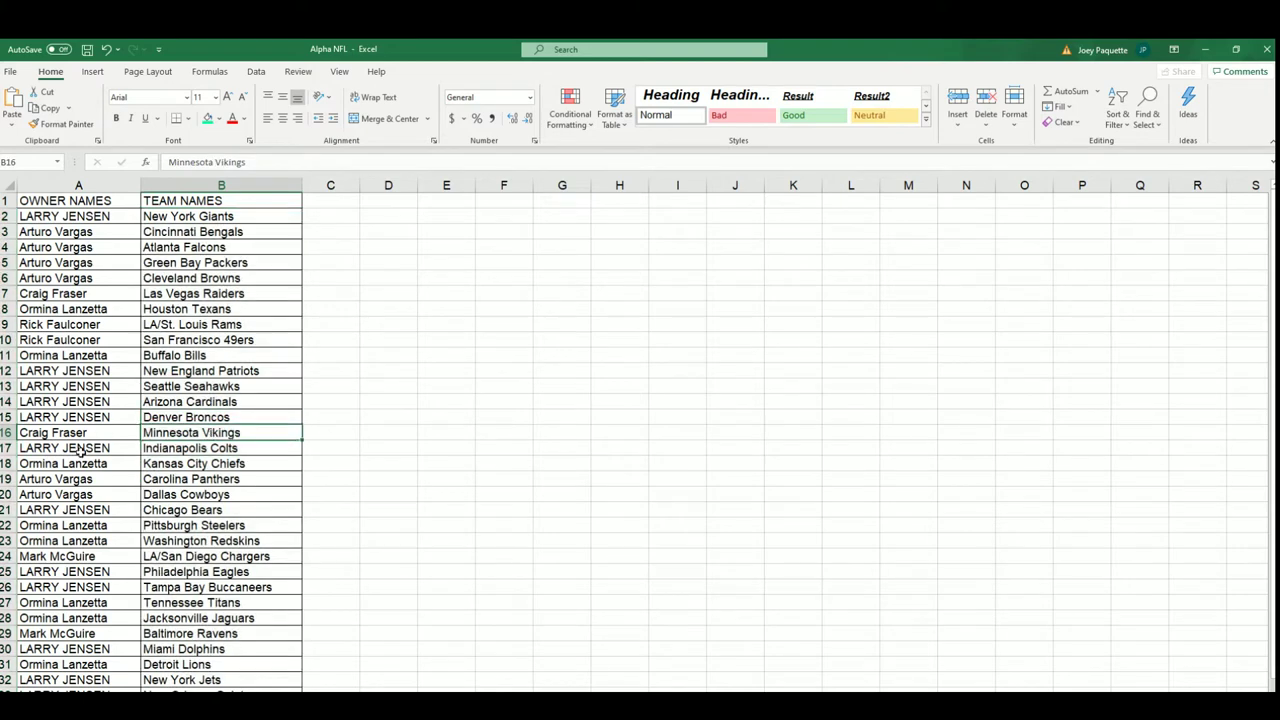
{"action": "left_click", "coordinate": [85, 432]}
{"action": "left_click", "coordinate": [145, 432]}
{"action": "left_click", "coordinate": [131, 432]}
Sort the team names from B2 down A to Z, expanding the selection so the owner names move with them
{"action": "left_click_drag", "start_coordinate": [180, 214], "coordinate": [197, 662]}
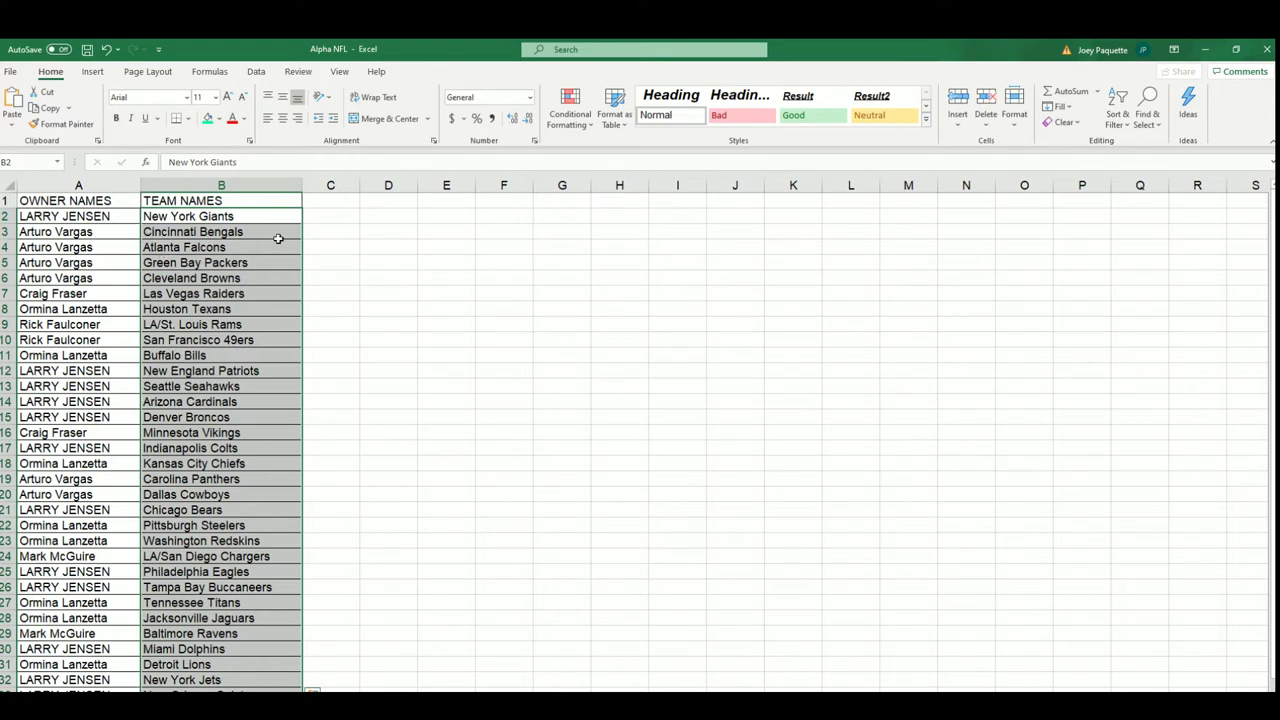
{"action": "left_click", "coordinate": [1117, 111]}
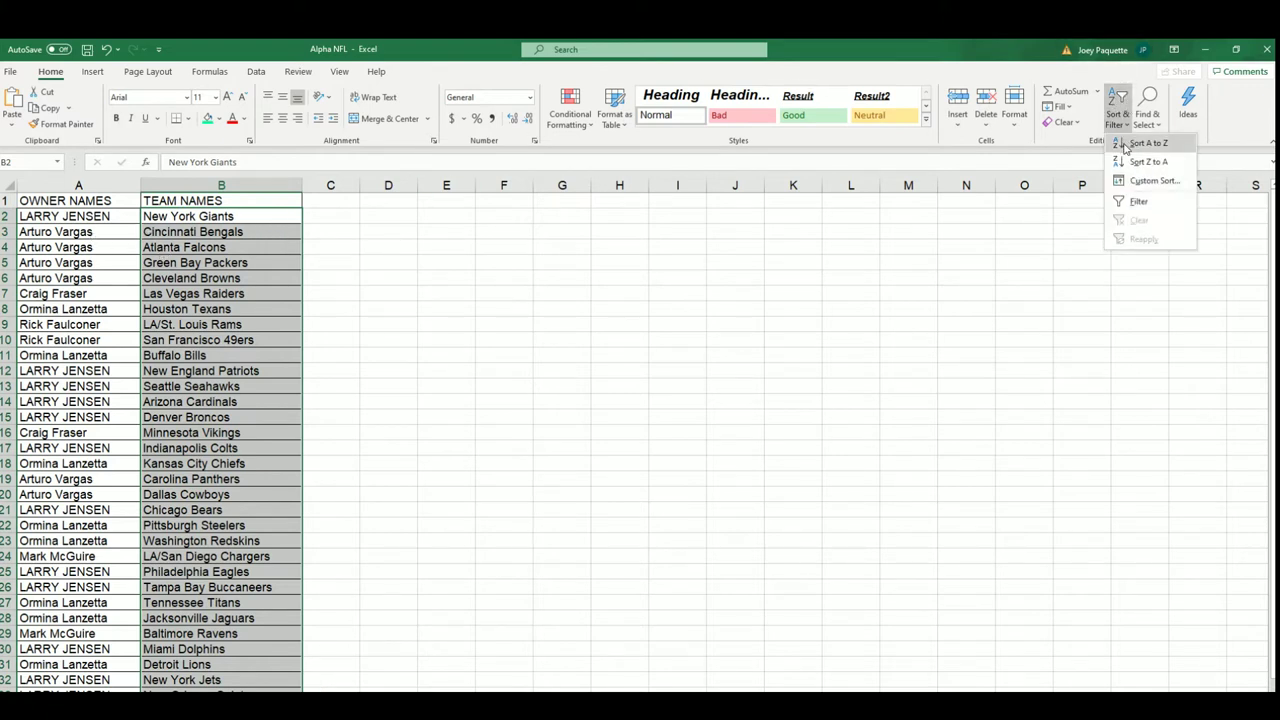
{"action": "left_click", "coordinate": [1126, 148]}
{"action": "left_click", "coordinate": [1115, 424]}
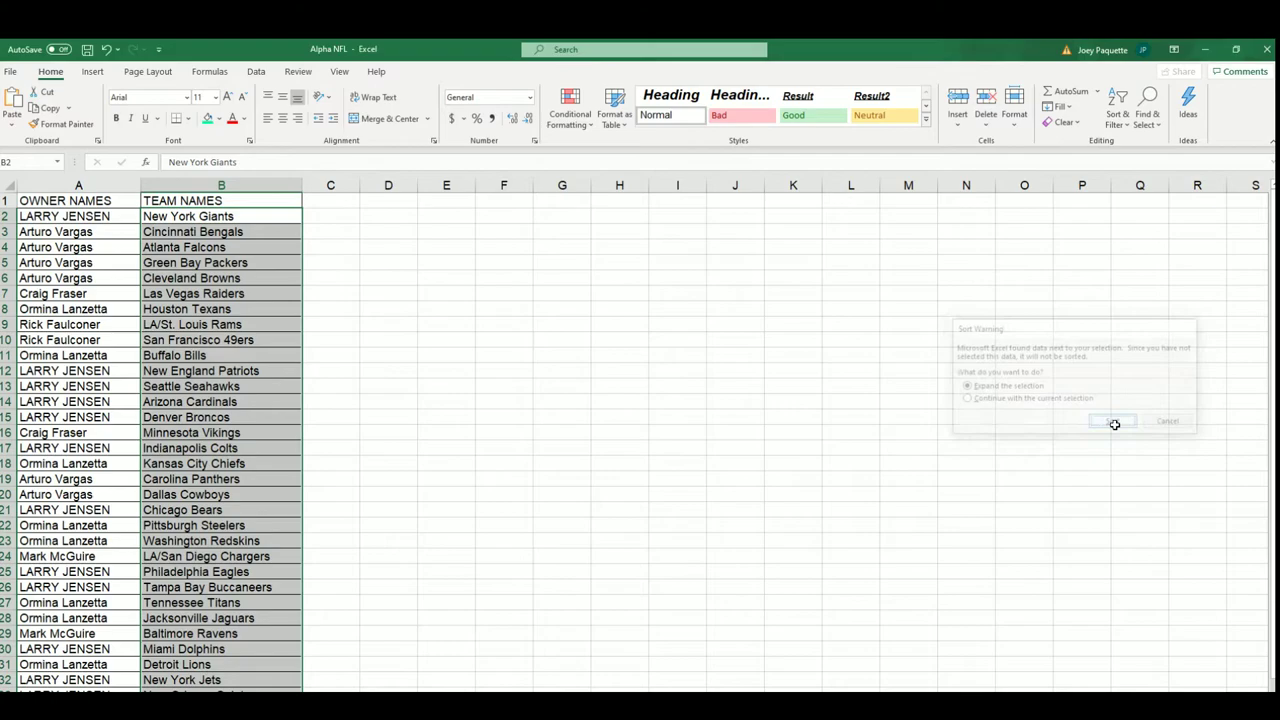